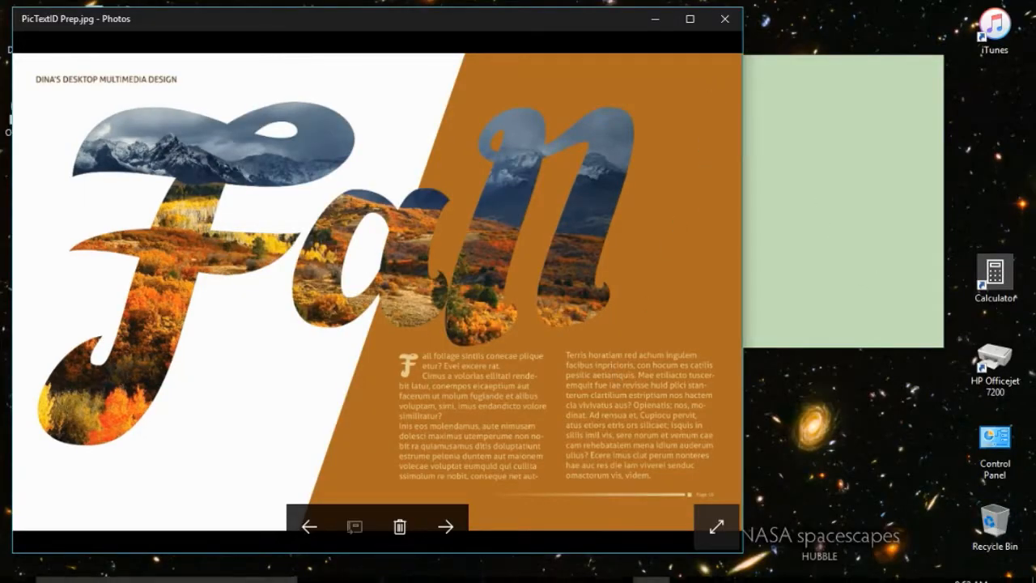
- Switch to Adobe InDesign and start a new print document with 3 pages
{"action": "mouse_move", "coordinate": [614, 571]}
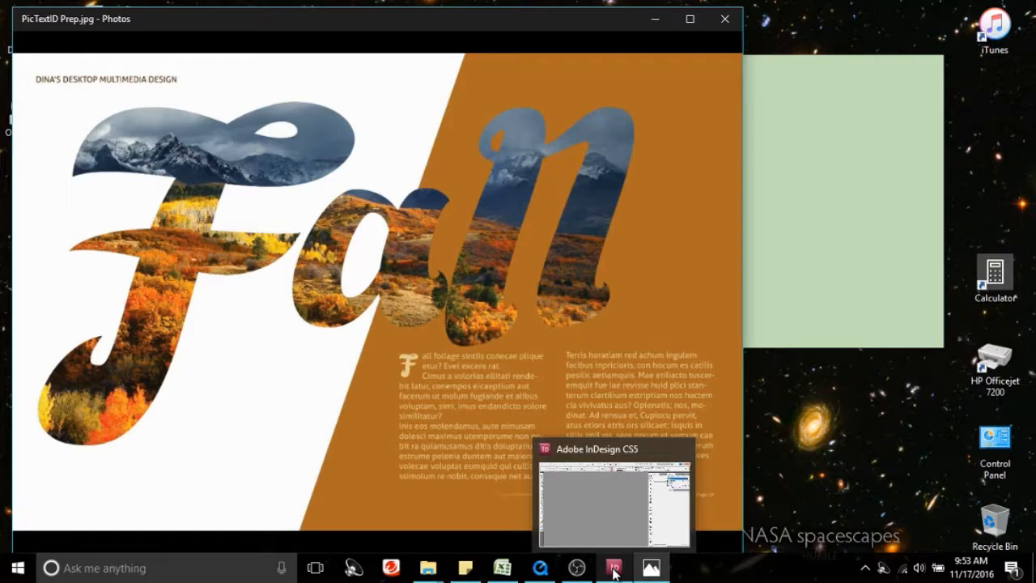
{"action": "left_click", "coordinate": [613, 571]}
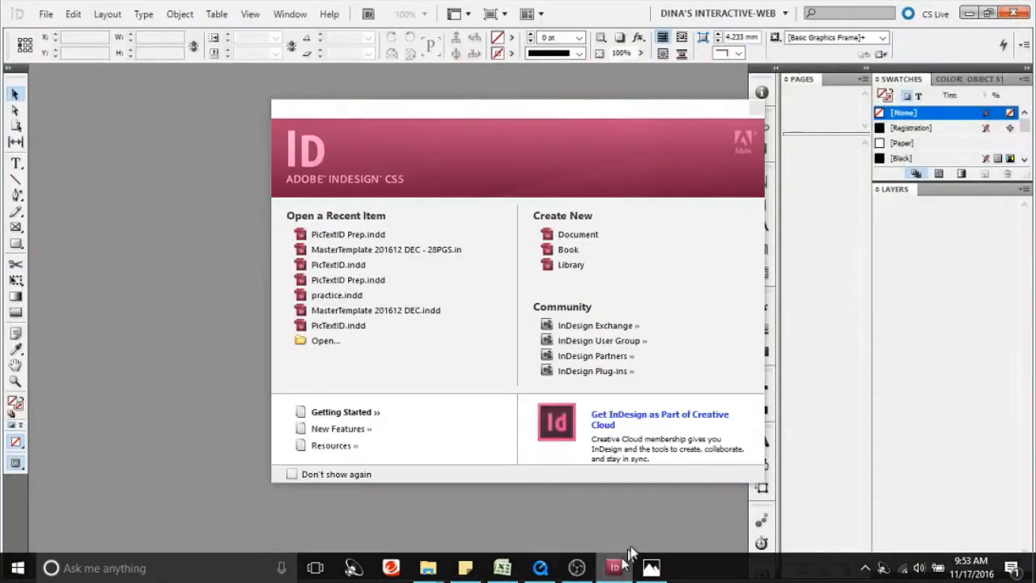
{"action": "left_click", "coordinate": [566, 236]}
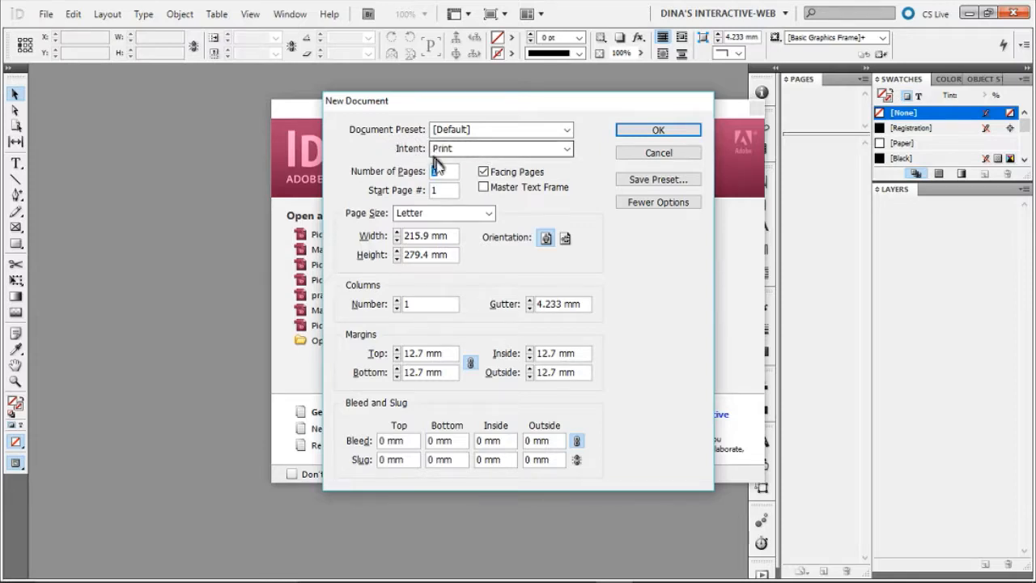
{"action": "type", "text": "3"}
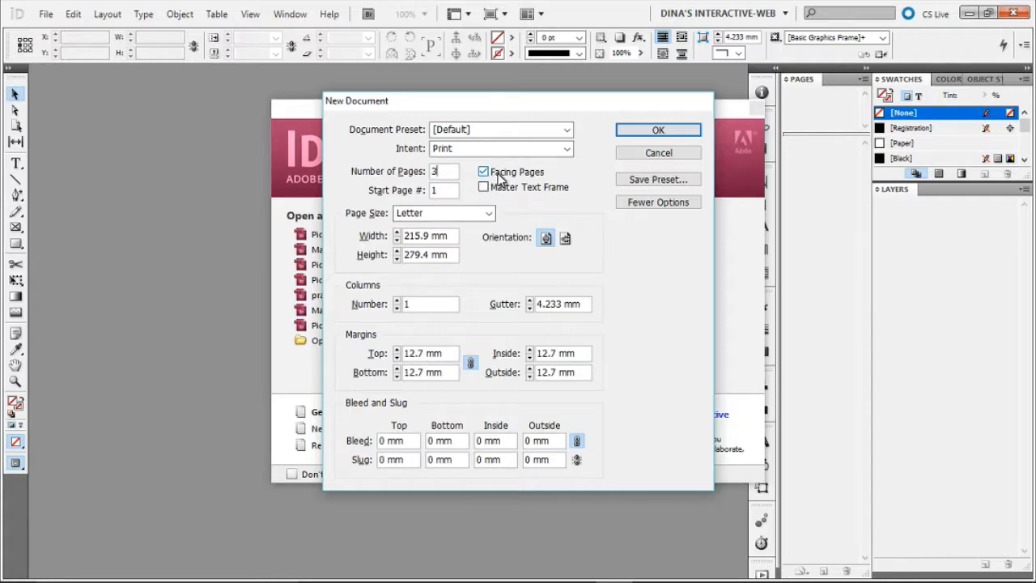
- Choose the custom US Magazine page size of 213 mm by 276.5 mm for the new document
{"action": "left_click", "coordinate": [488, 214]}
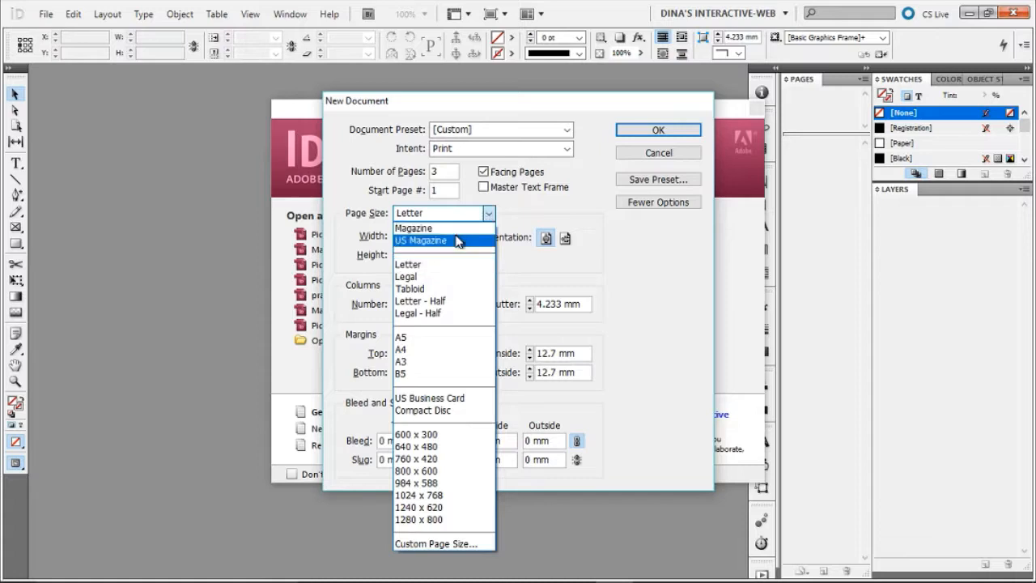
{"action": "left_click", "coordinate": [463, 546]}
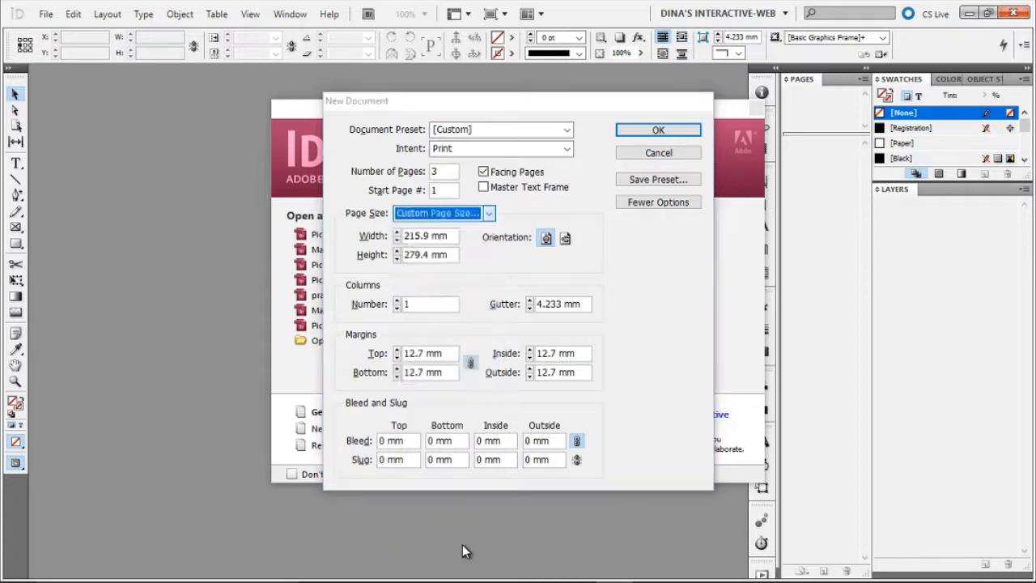
{"action": "left_click", "coordinate": [437, 295]}
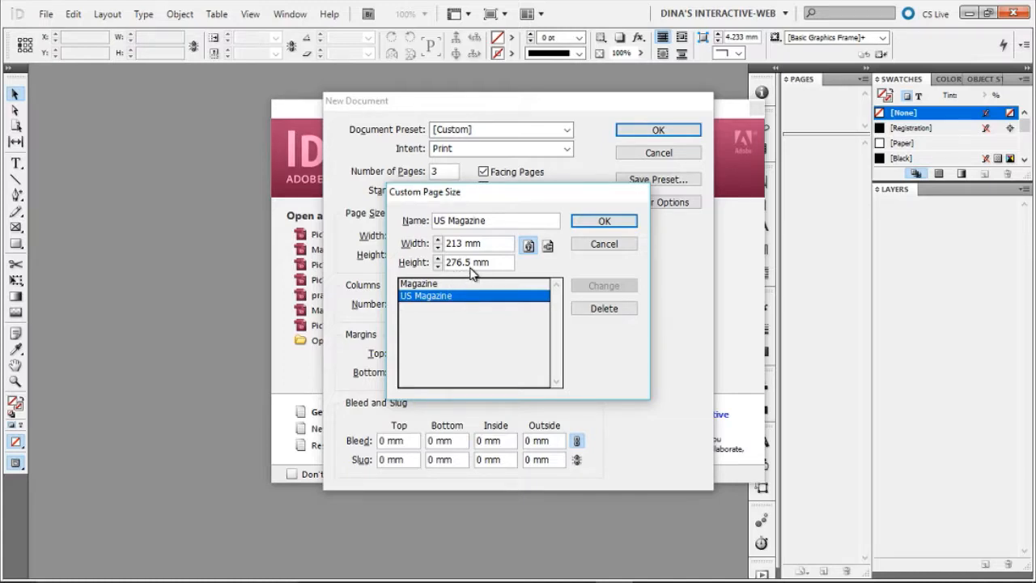
{"action": "left_click", "coordinate": [582, 221]}
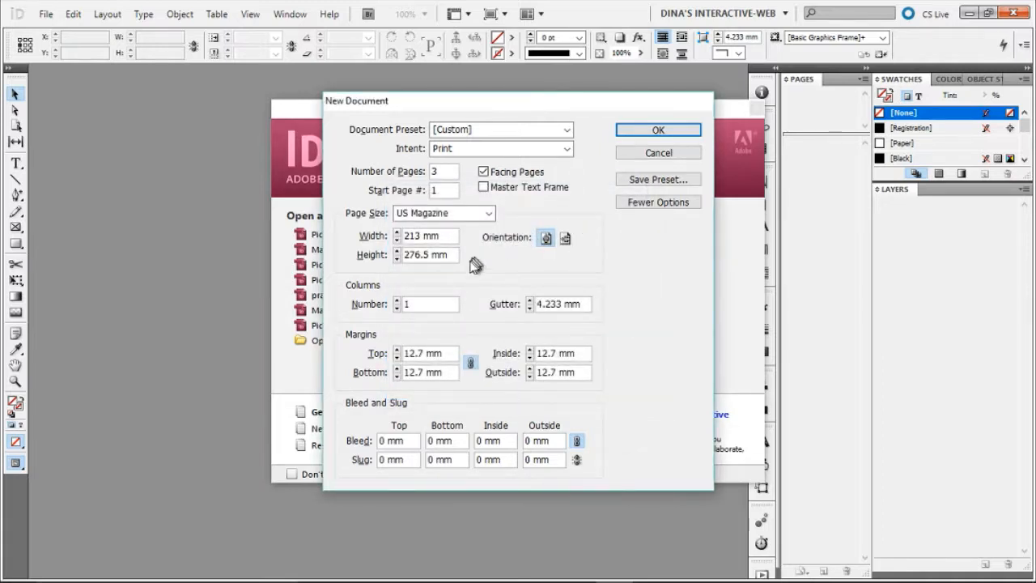
- Unlink the margins and set them to 14 mm top, 18 mm bottom, 14 mm inside and 12 mm outside
{"action": "left_click", "coordinate": [470, 364]}
{"action": "double_click", "coordinate": [422, 361]}
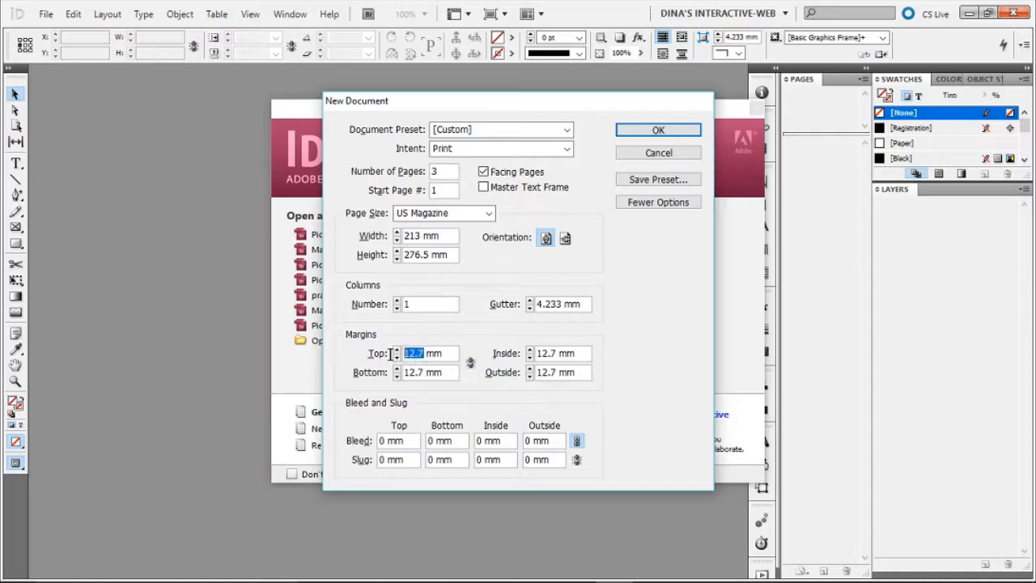
{"action": "type", "text": "14 mm"}
{"action": "key", "text": "Tab"}
{"action": "key", "text": "Return"}
{"action": "type", "text": "14 mm"}
{"action": "key", "text": "Tab"}
{"action": "type", "text": "18mm"}
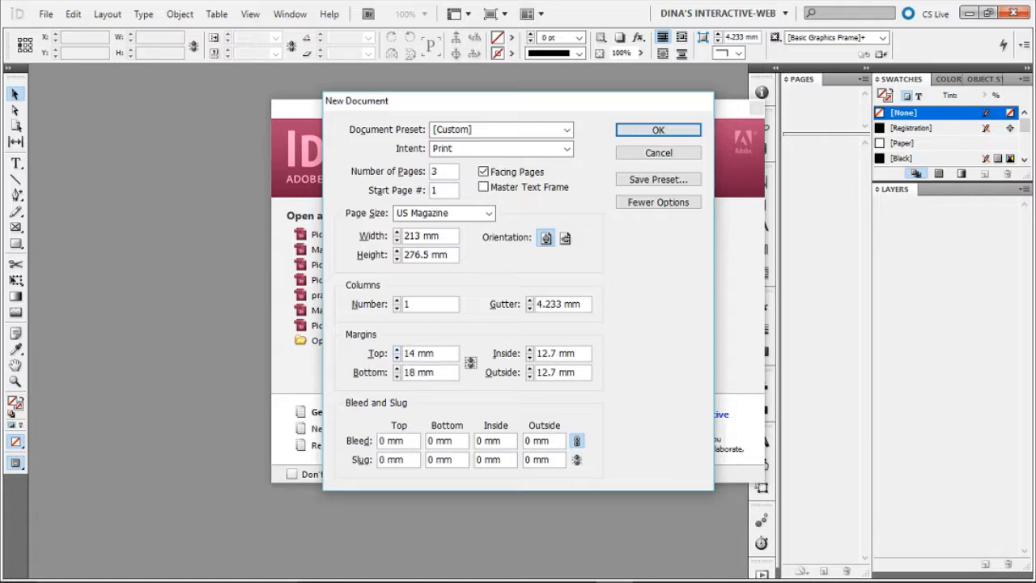
{"action": "key", "text": "Tab"}
{"action": "type", "text": "14"}
{"action": "key", "text": "Tab"}
{"action": "type", "text": "12"}
{"action": "key", "text": "Tab"}
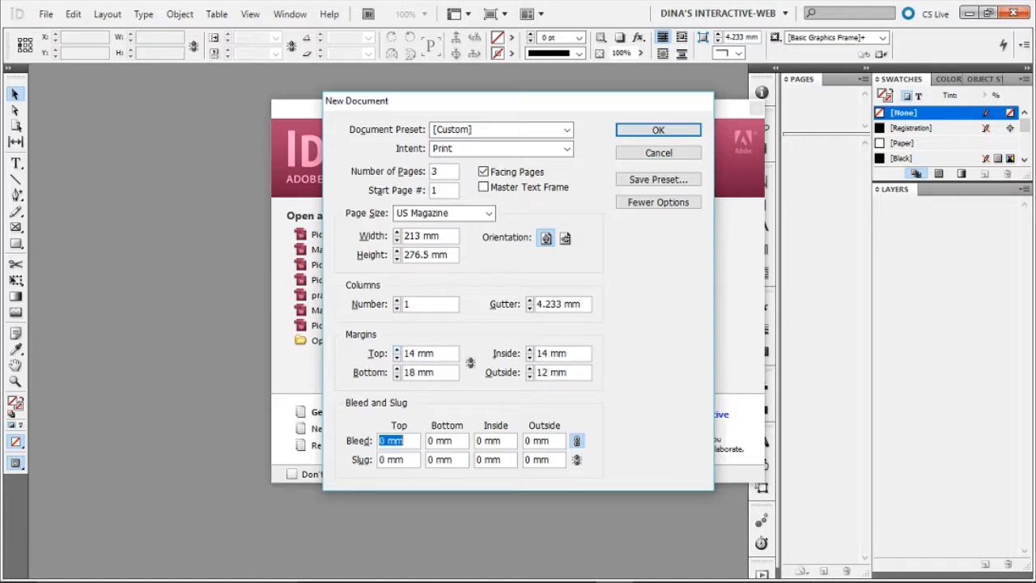
- Set the bleed to 3 mm at top, bottom and outside and 0 mm inside, and create the document
{"action": "left_click", "coordinate": [637, 203]}
{"action": "left_click", "coordinate": [636, 206]}
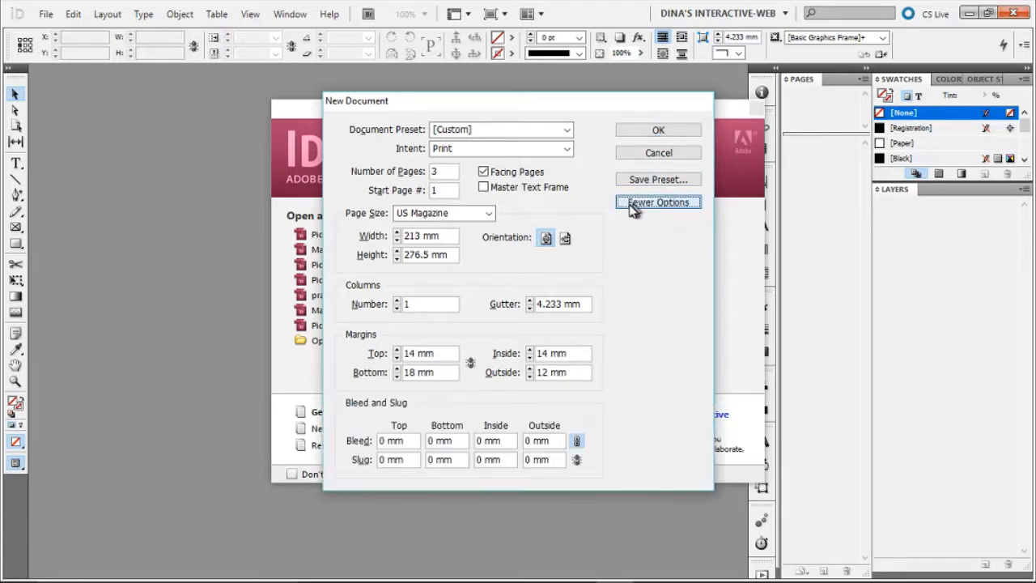
{"action": "left_click", "coordinate": [408, 445]}
{"action": "type", "text": "3 mm"}
{"action": "key", "text": "Tab"}
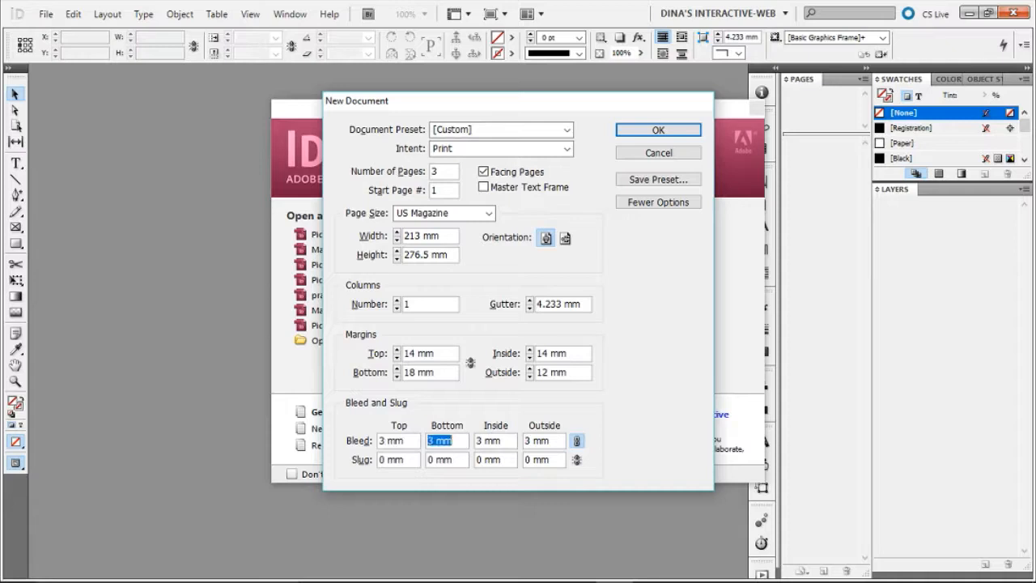
{"action": "key", "text": "Tab"}
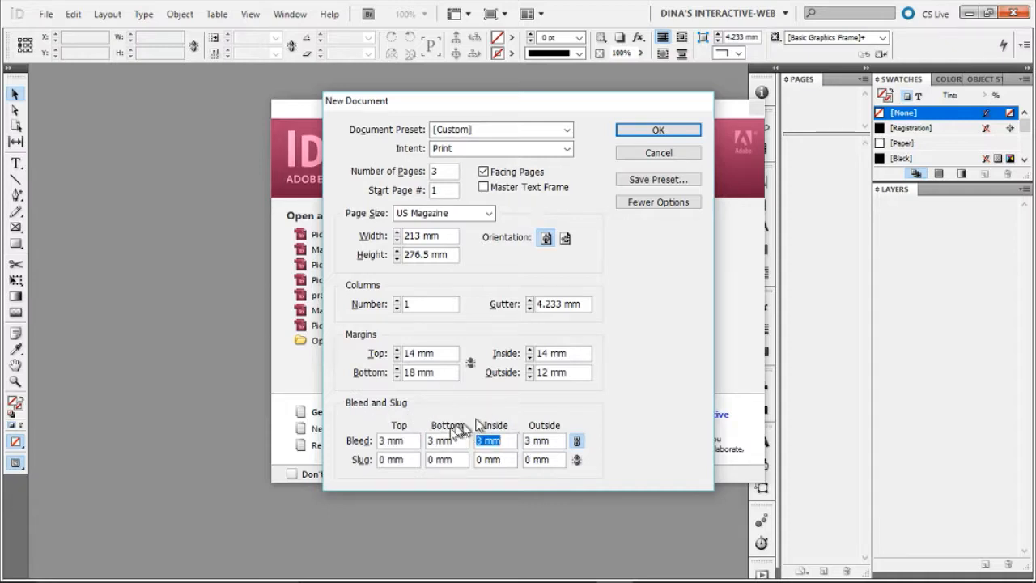
{"action": "left_click", "coordinate": [576, 441]}
{"action": "double_click", "coordinate": [478, 440]}
{"action": "type", "text": "0"}
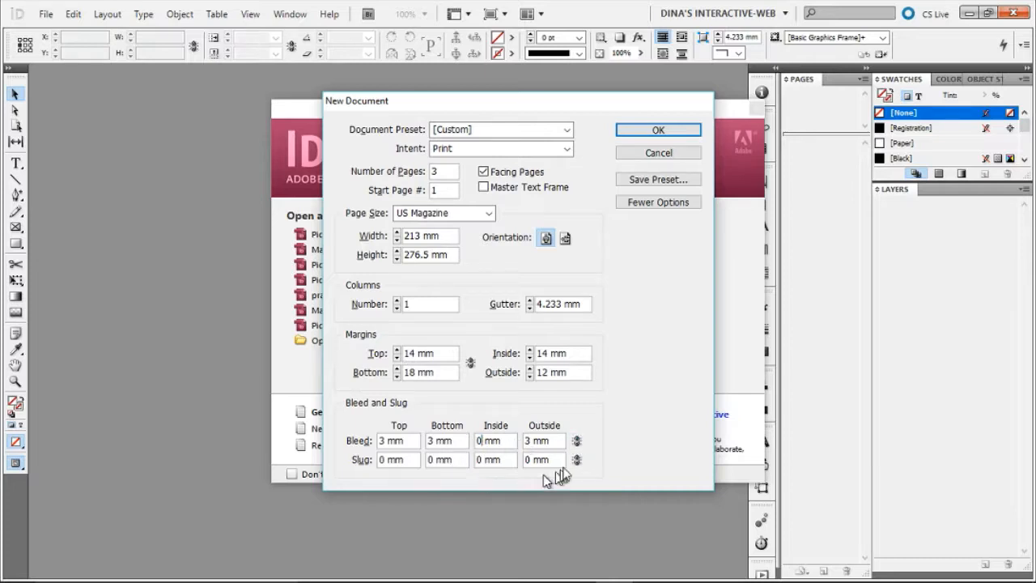
{"action": "left_click", "coordinate": [667, 134]}
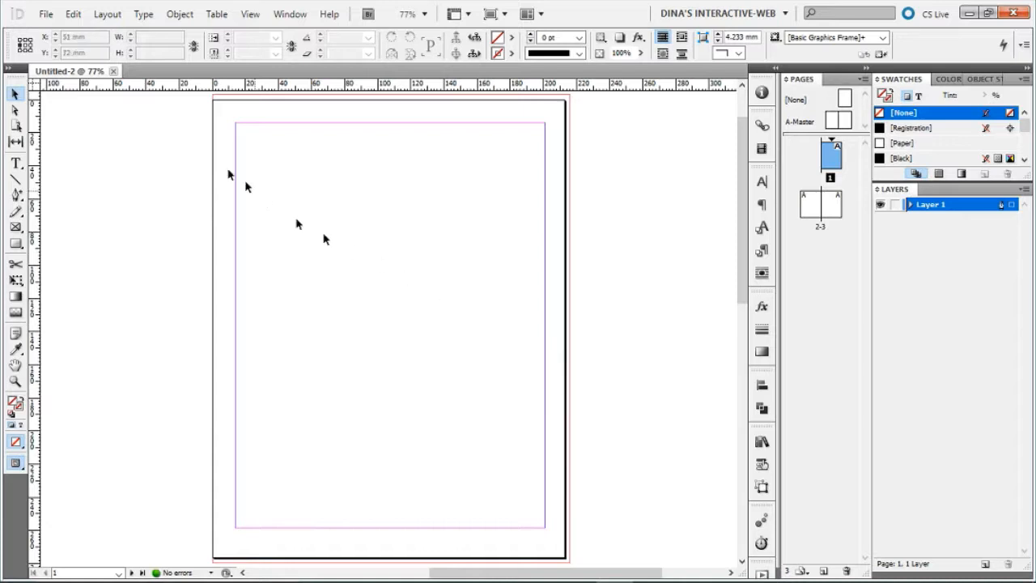
- Open the recent file PicTextID Prep.indd, compare it with the new untitled document, and return to it
{"action": "left_click", "coordinate": [51, 14]}
{"action": "mouse_move", "coordinate": [98, 84]}
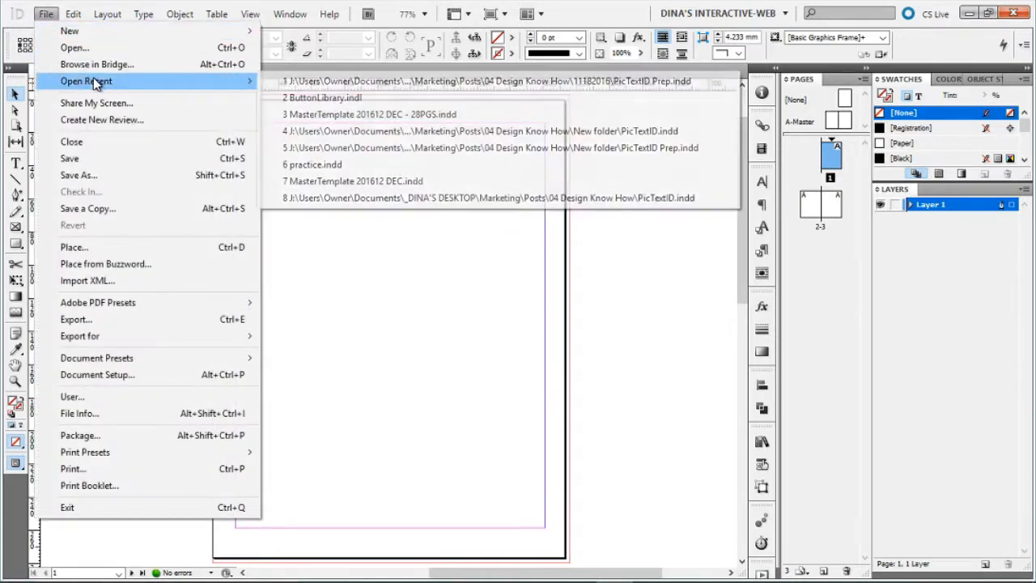
{"action": "left_click", "coordinate": [301, 84]}
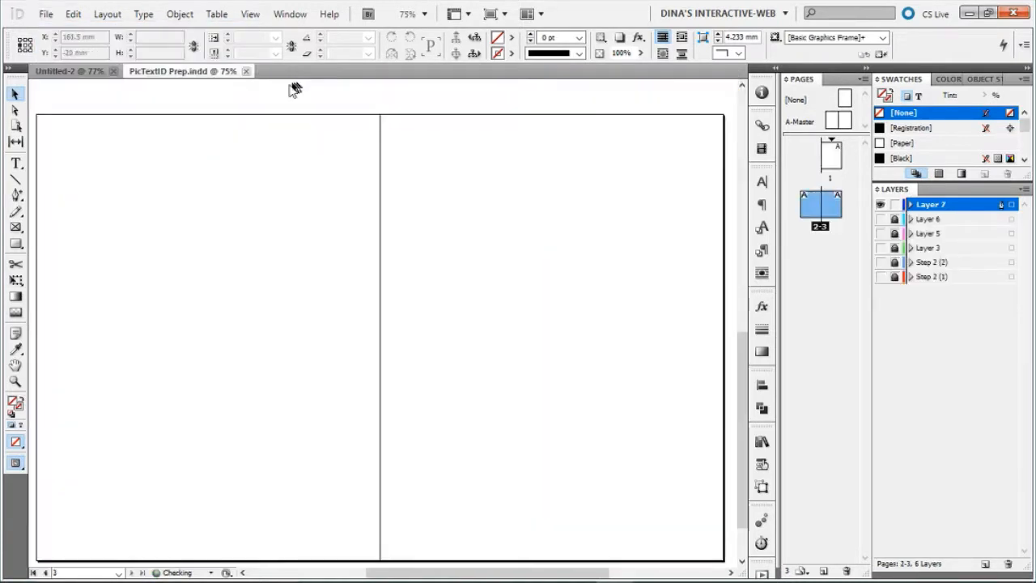
{"action": "left_click", "coordinate": [76, 72]}
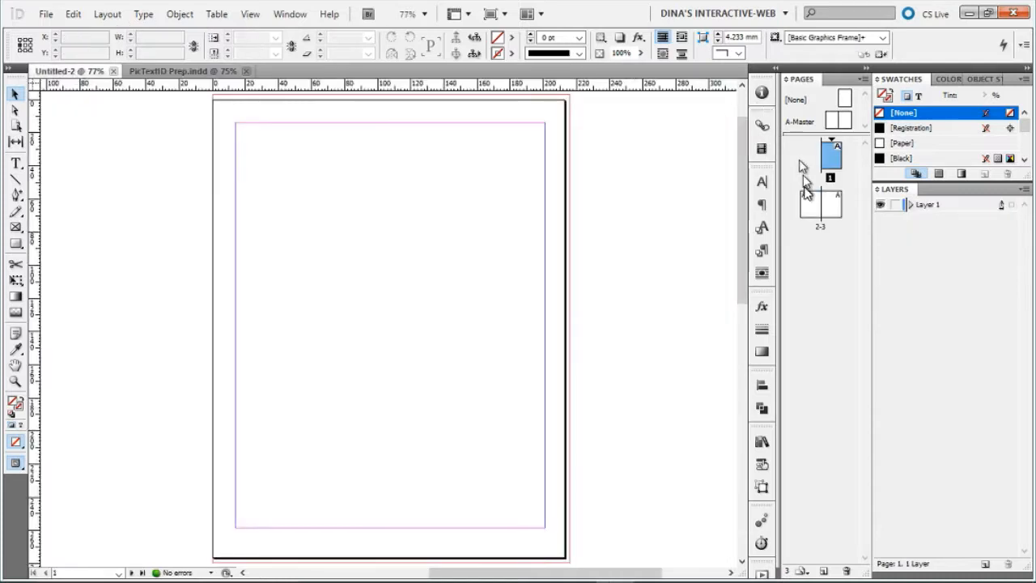
{"action": "left_click", "coordinate": [190, 72]}
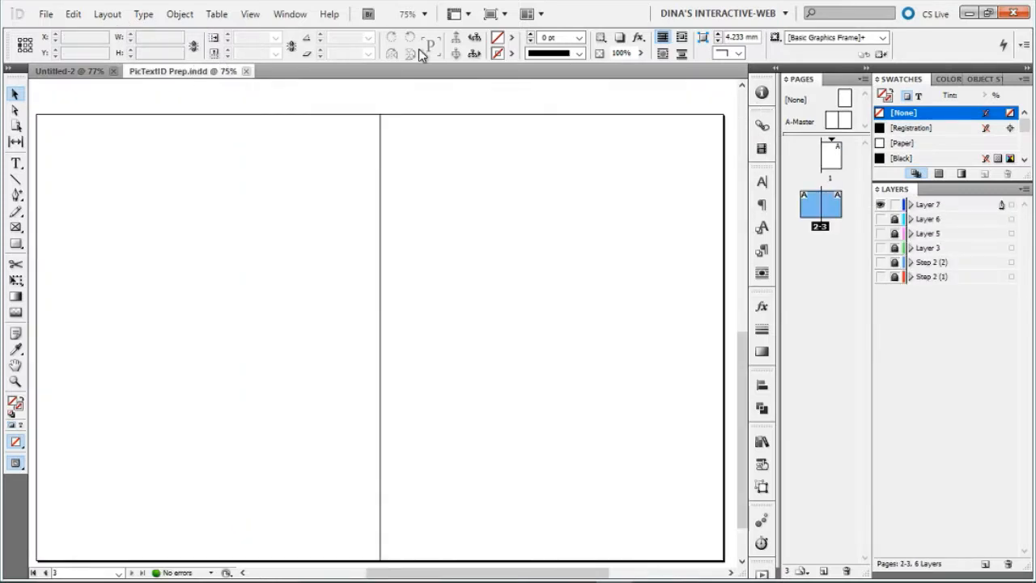
- Show the Step 2 (1) layer and examine the WEIGHT, SHAPE and SIMPLICITY type samples up close
{"action": "left_click", "coordinate": [881, 278]}
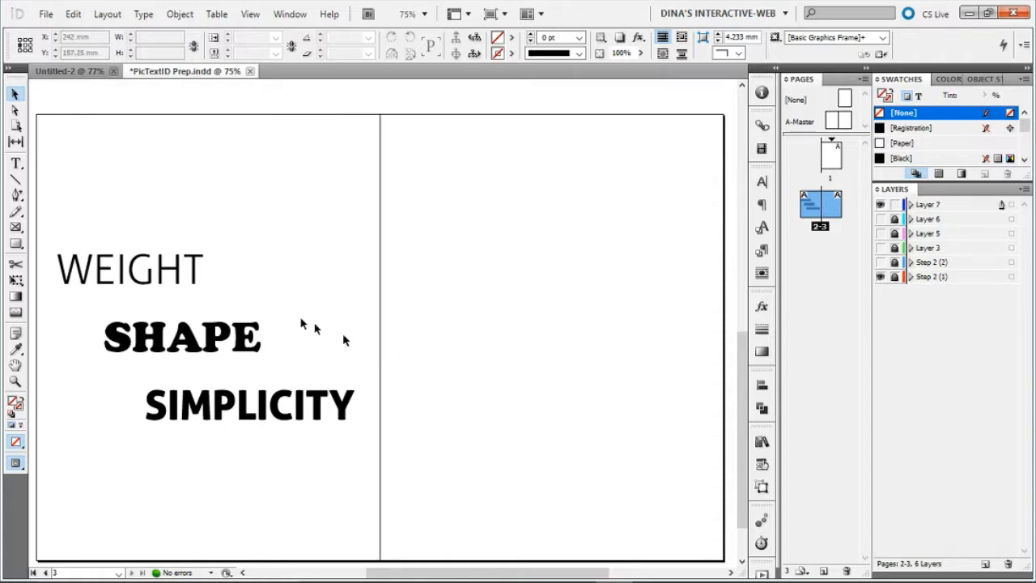
{"action": "key", "text": "z"}
{"action": "left_click_drag", "start_coordinate": [44, 229], "coordinate": [240, 315]}
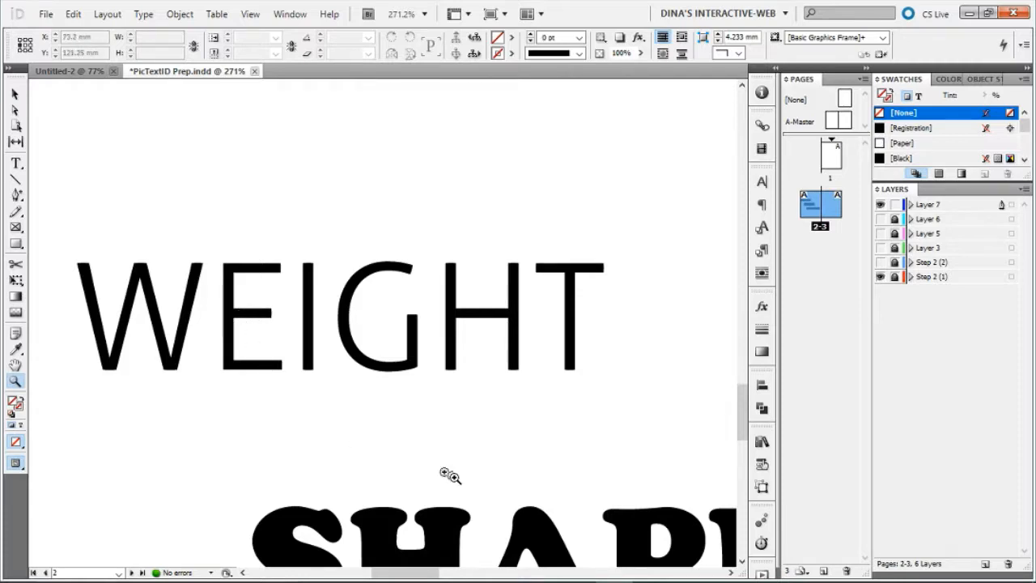
{"action": "left_click_drag", "start_coordinate": [456, 474], "coordinate": [303, 229]}
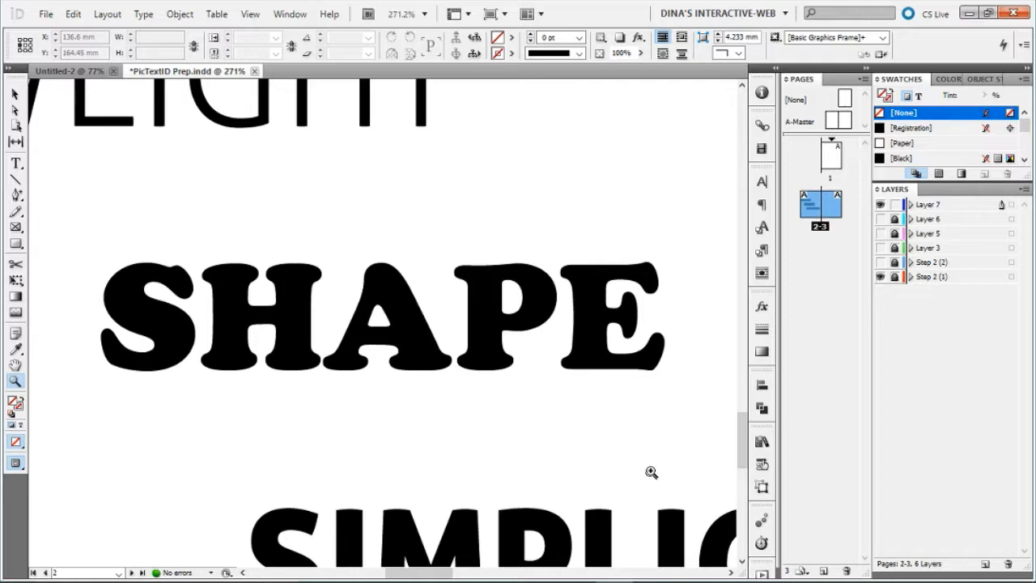
{"action": "left_click_drag", "start_coordinate": [650, 469], "coordinate": [449, 315]}
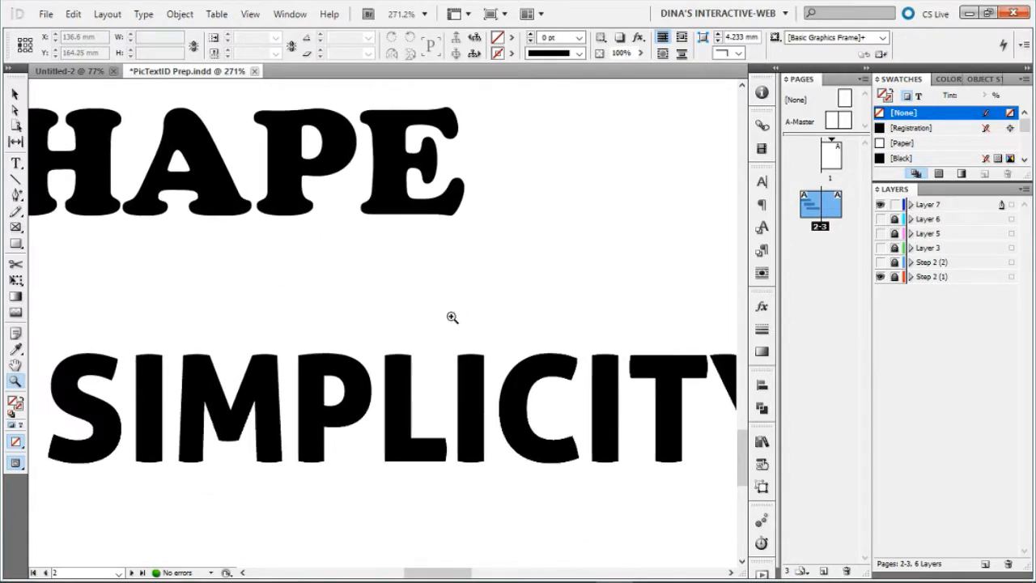
{"action": "key", "text": "ctrl+minus"}
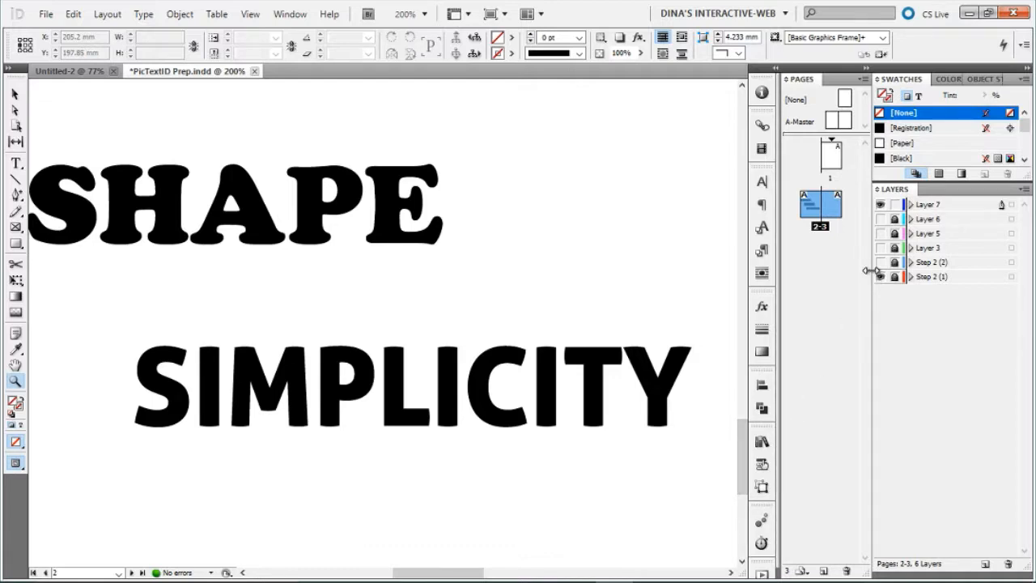
{"action": "key", "text": "ctrl+0"}
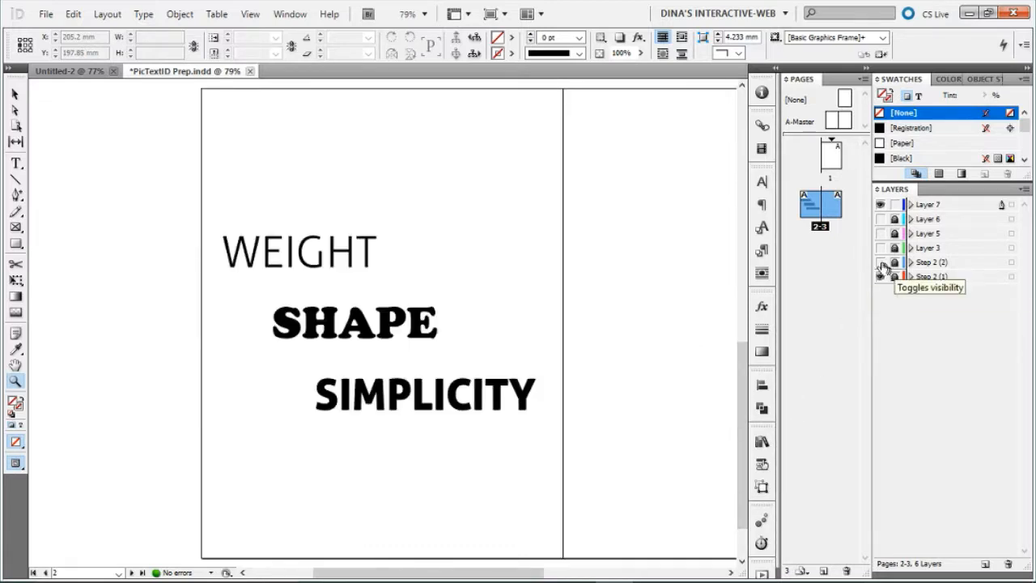
- Hide the Step 2 (1) layer, show Step 2 (2) instead, and examine the Bready font sample up close
{"action": "left_click", "coordinate": [880, 276]}
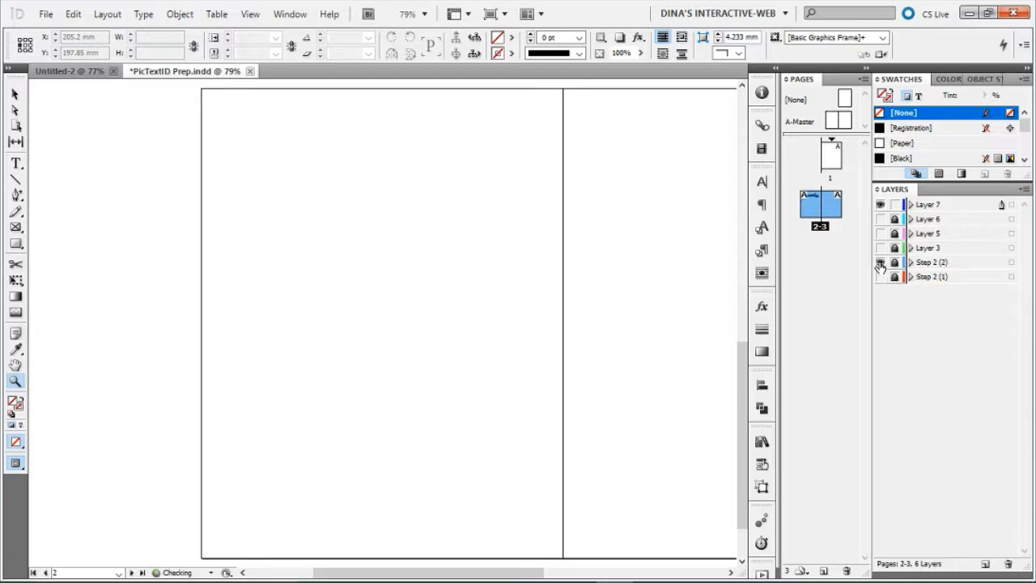
{"action": "left_click", "coordinate": [881, 264]}
{"action": "left_click_drag", "start_coordinate": [219, 123], "coordinate": [529, 238]}
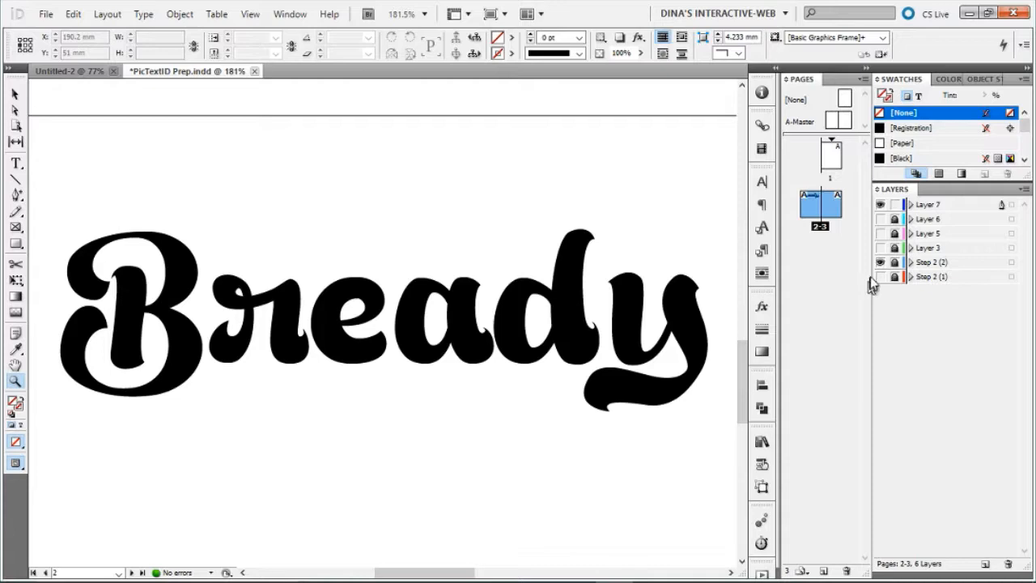
{"action": "key", "text": "ctrl+0"}
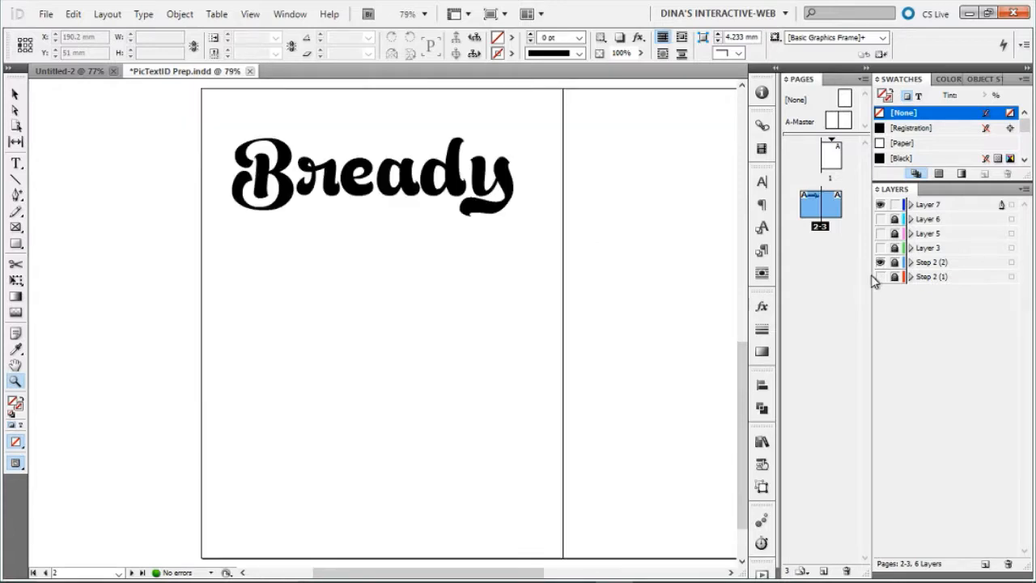
- Hide the Step 2 (2) layer and make Layer 7 active on page 2
{"action": "left_click", "coordinate": [880, 262]}
{"action": "left_click", "coordinate": [880, 247]}
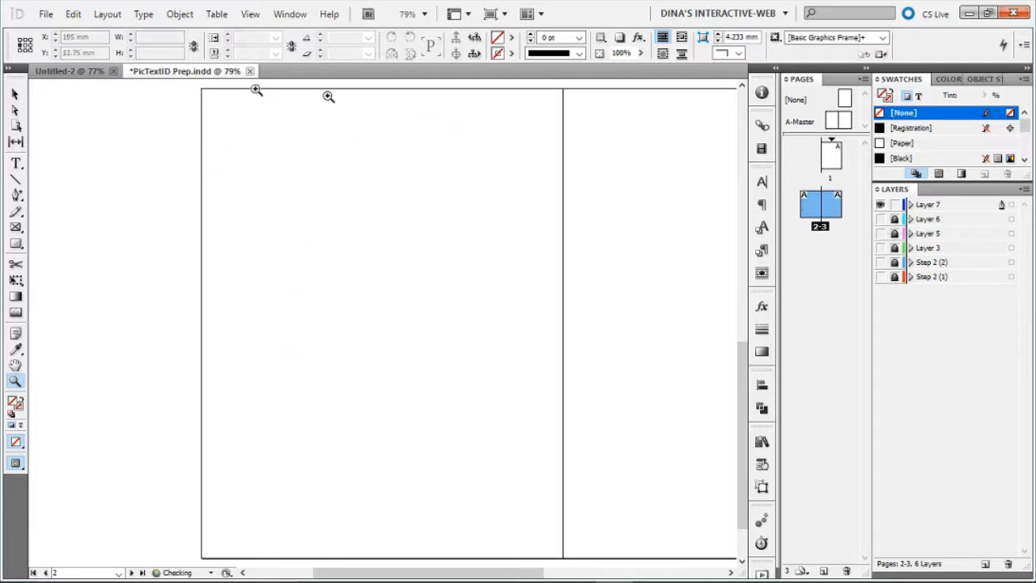
{"action": "left_click", "coordinate": [920, 205]}
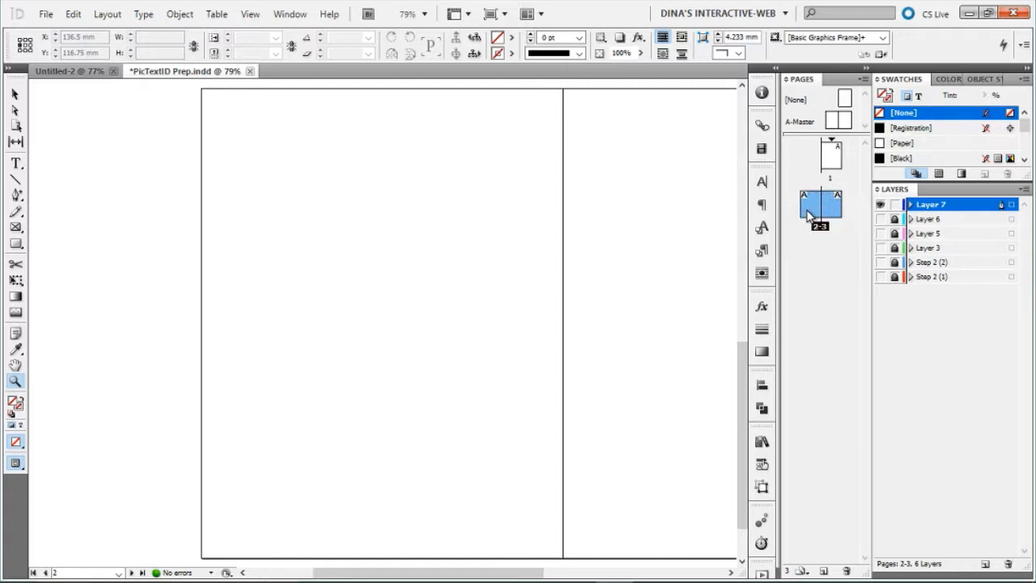
{"action": "left_click", "coordinate": [812, 206]}
- Draw a text frame covering nearly all of page 2 and enter the letter F in it
{"action": "left_click", "coordinate": [16, 165]}
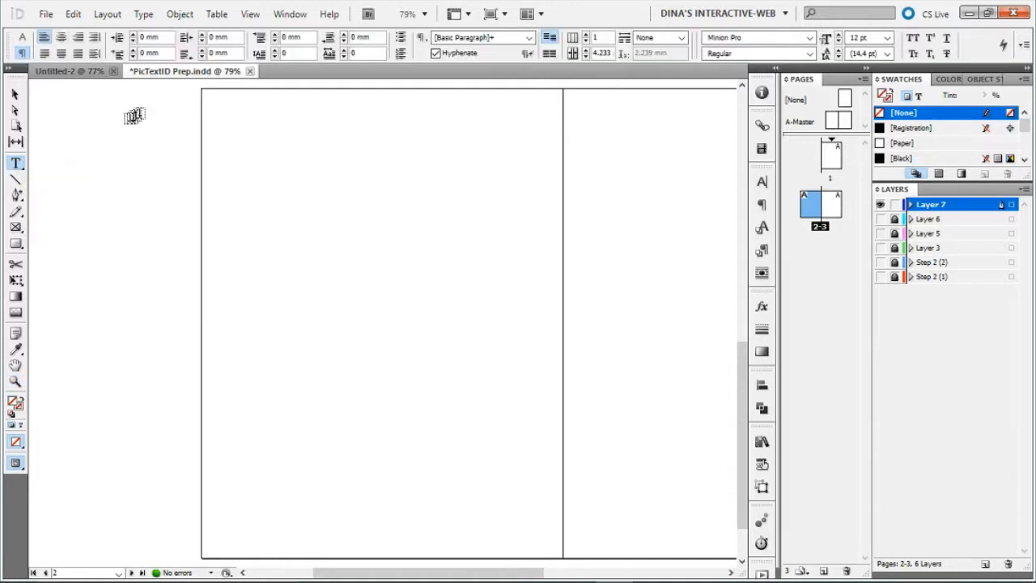
{"action": "left_click_drag", "start_coordinate": [195, 87], "coordinate": [565, 531]}
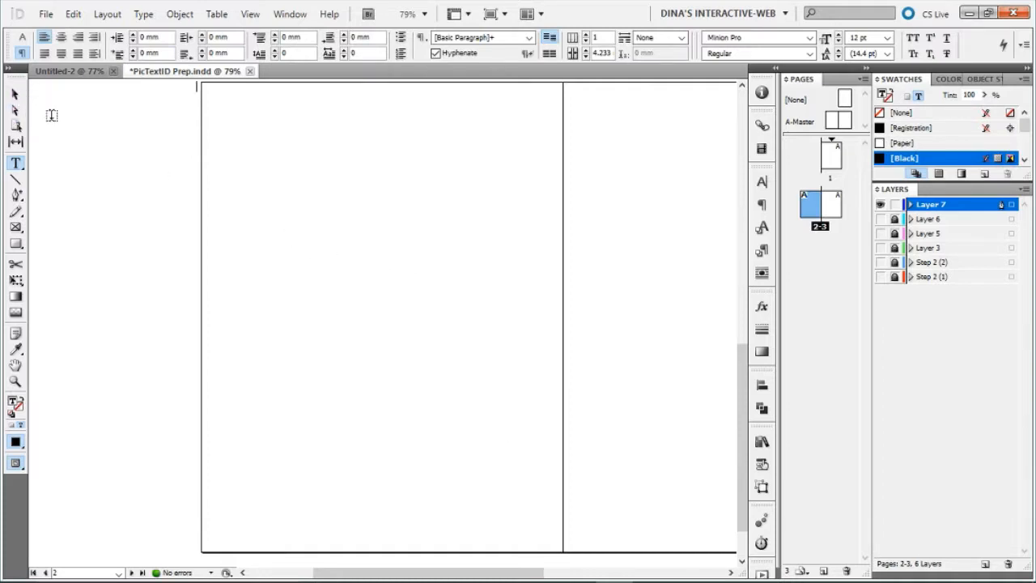
{"action": "type", "text": "F"}
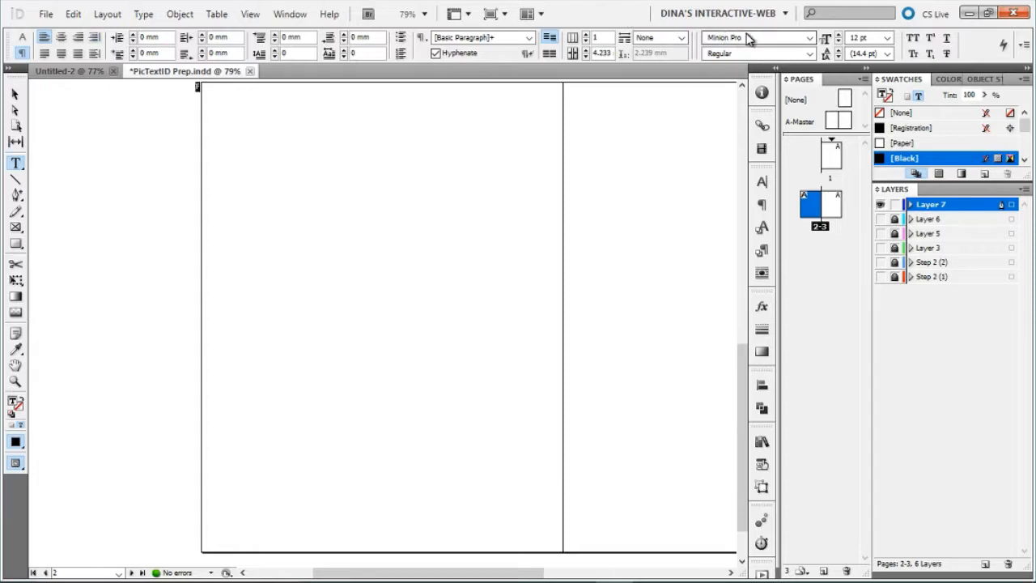
- Set the font of the letter F to Bready Regular Demo
{"action": "left_click_drag", "start_coordinate": [745, 39], "coordinate": [640, 21]}
{"action": "type", "text": "Bready Regular Demo"}
{"action": "key", "text": "Tab"}
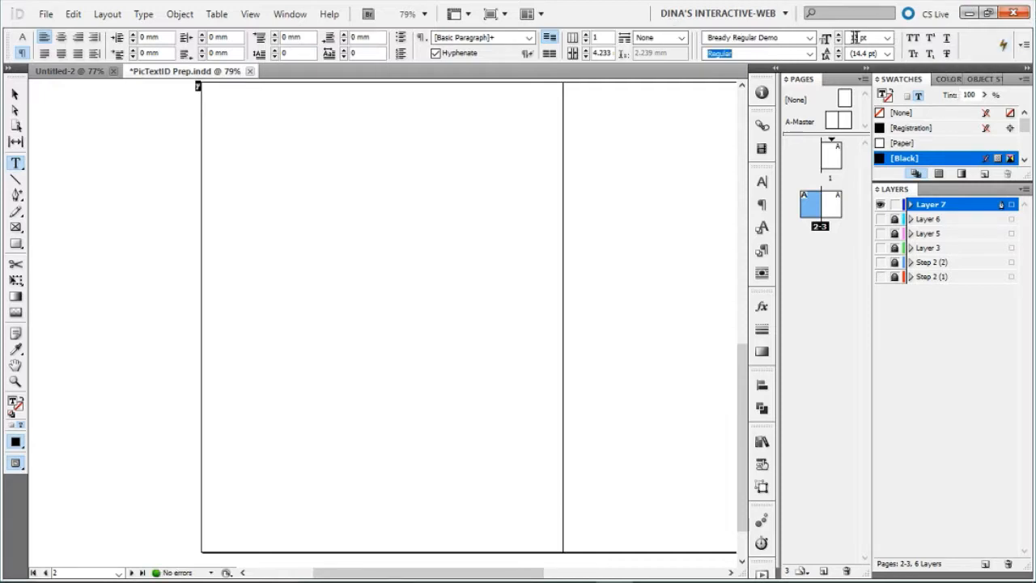
- Set the letter F to a font size of 692 pt and apply the Black swatch to it
{"action": "key", "text": "Tab"}
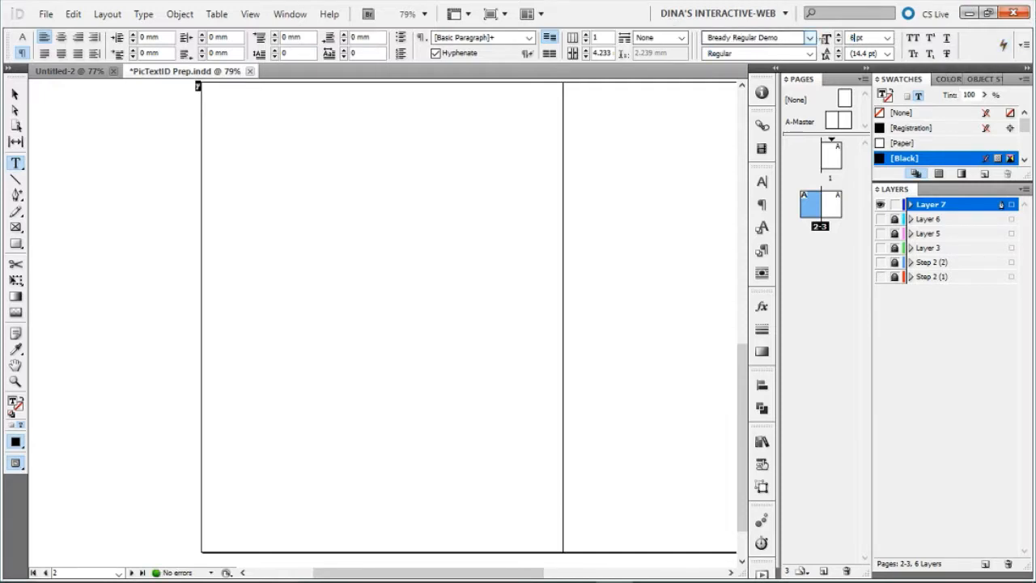
{"action": "type", "text": "692"}
{"action": "key", "text": "Return"}
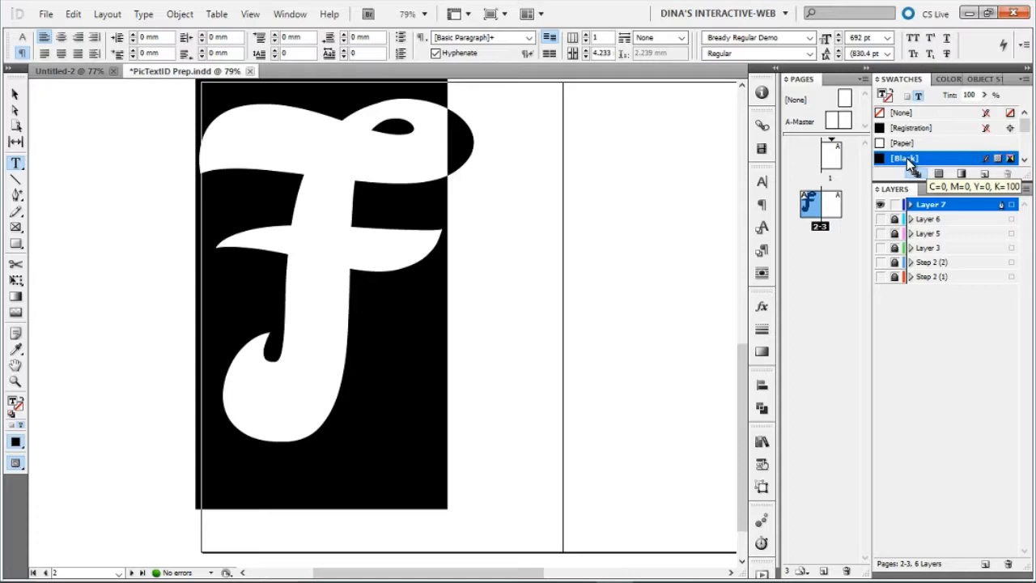
{"action": "left_click", "coordinate": [908, 162]}
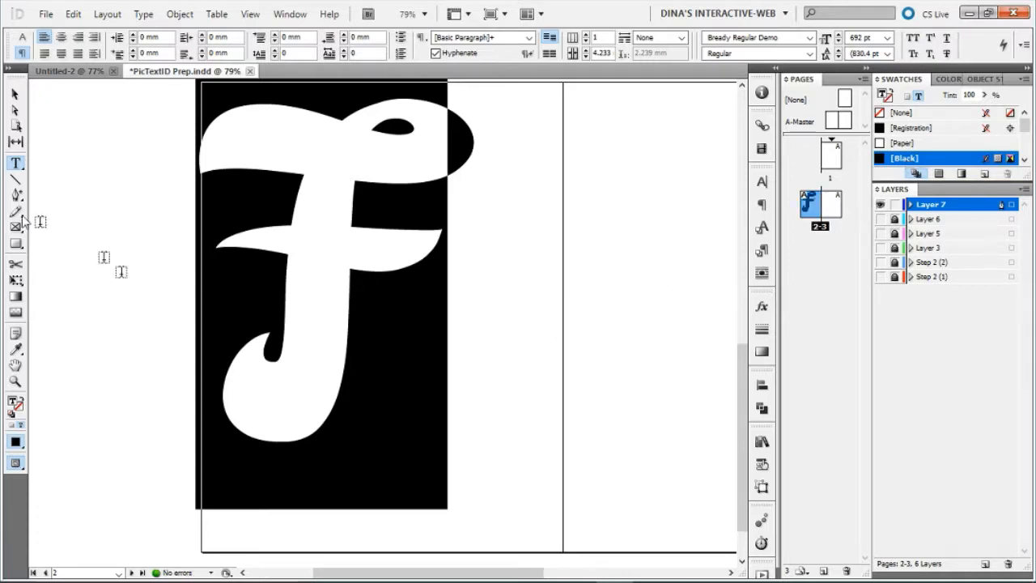
- Convert the letter F to outlines and move the shape to about X 28.7 mm, Y 136.8 mm on page 2
{"action": "left_click", "coordinate": [14, 96]}
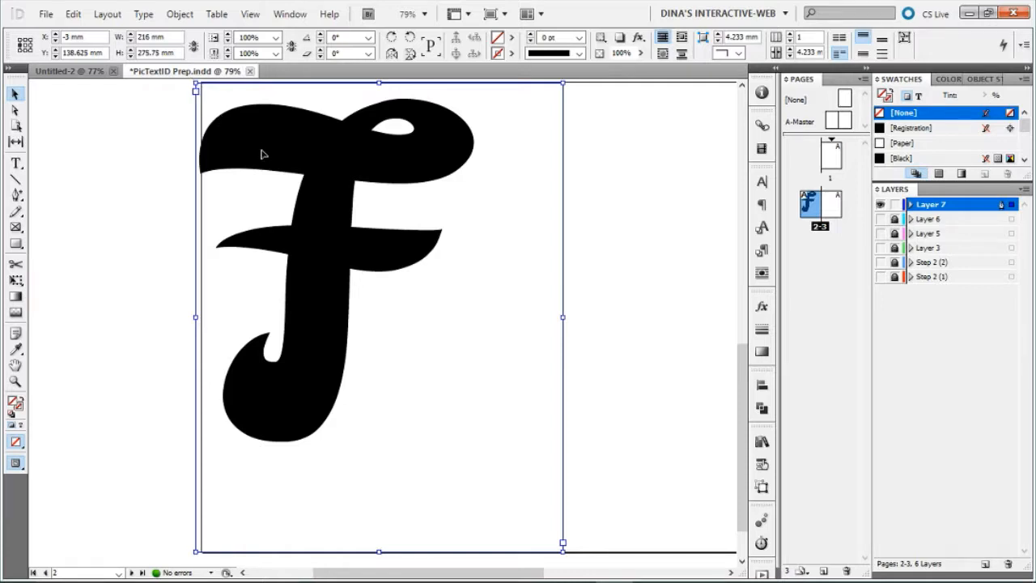
{"action": "left_click", "coordinate": [146, 16]}
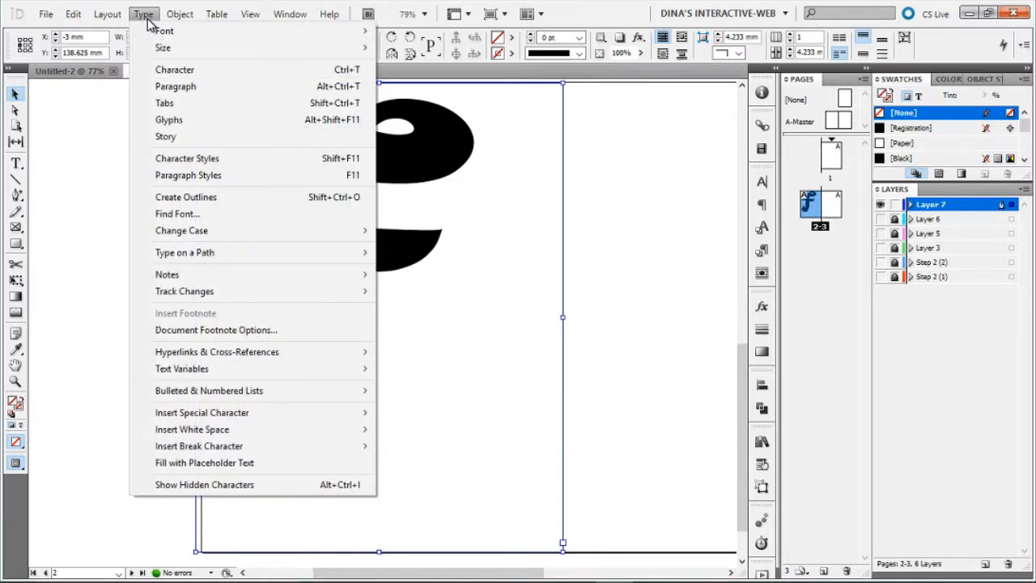
{"action": "left_click", "coordinate": [177, 200]}
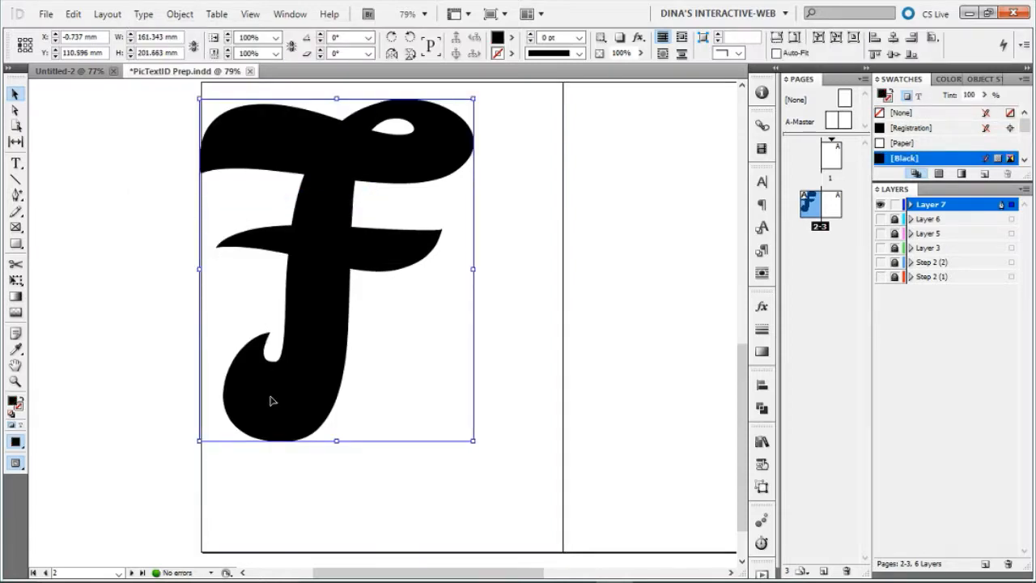
{"action": "left_click_drag", "start_coordinate": [272, 399], "coordinate": [320, 444]}
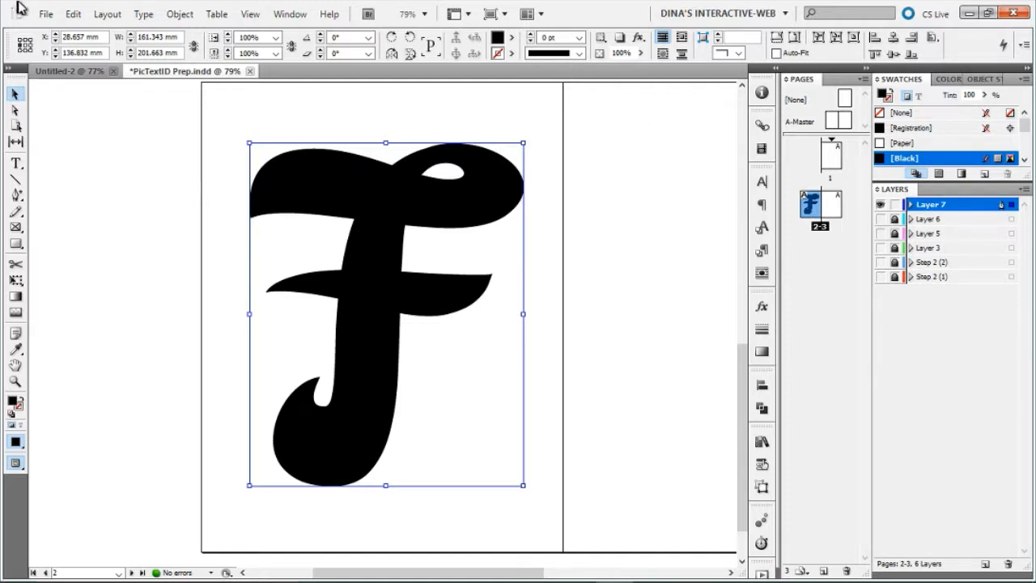
- Place the image falllake.jpg inside the outlined letter F and turn on the visibility of Layer 7
{"action": "left_click", "coordinate": [46, 15]}
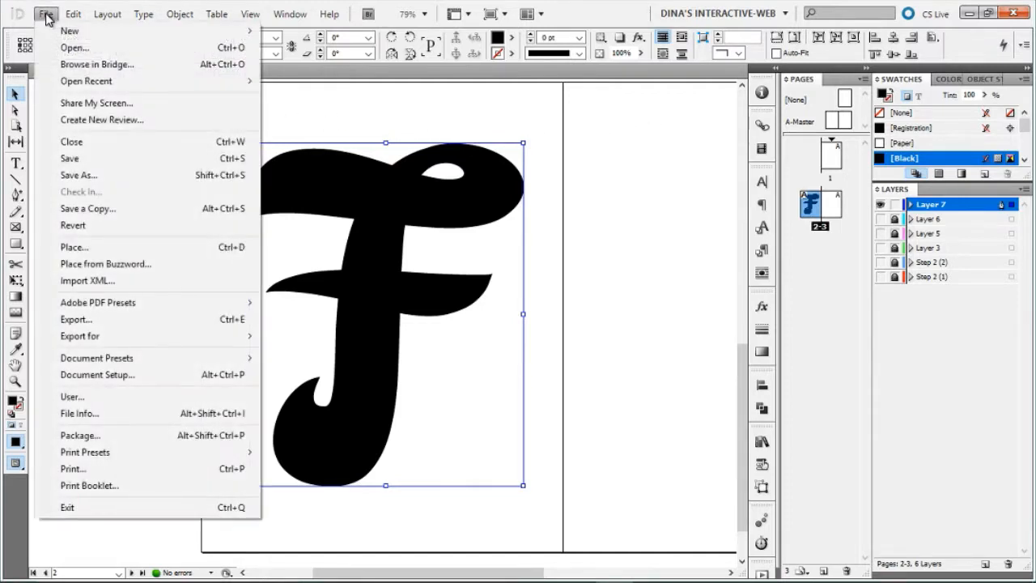
{"action": "left_click", "coordinate": [73, 247]}
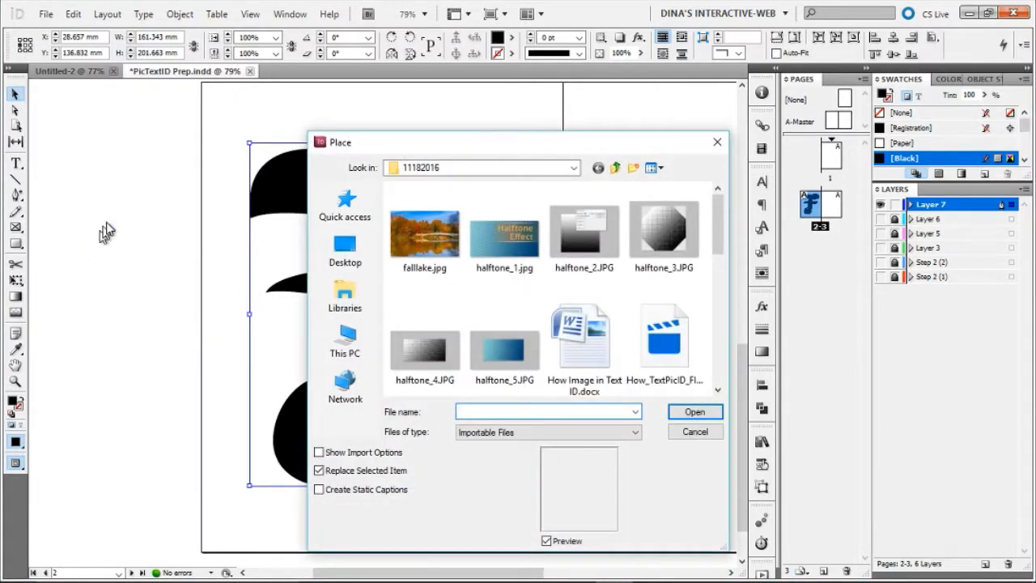
{"action": "left_click", "coordinate": [441, 247]}
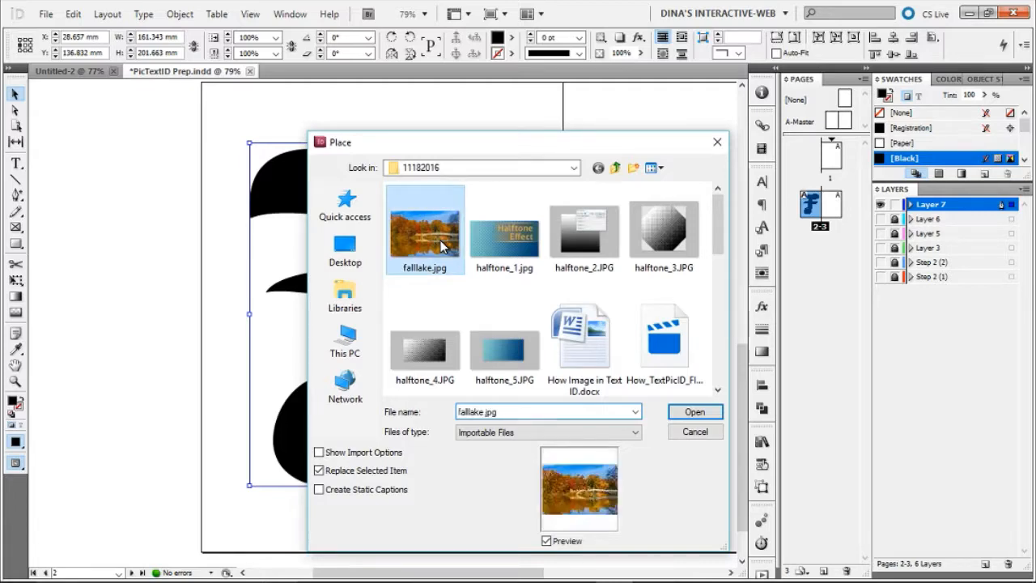
{"action": "double_click", "coordinate": [441, 247]}
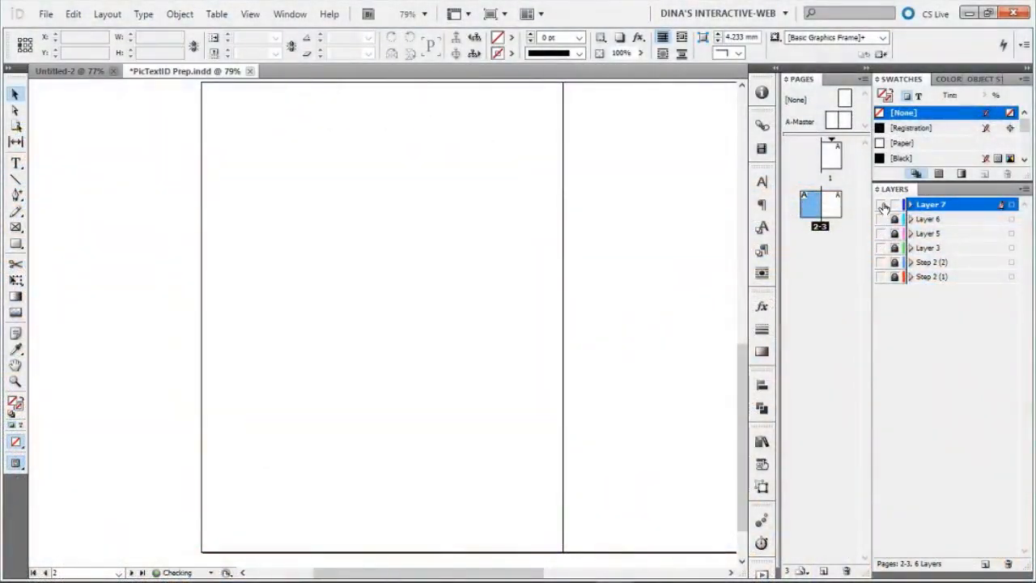
{"action": "left_click", "coordinate": [880, 206]}
- Select the picture inside the letter F and scale it down to about 331 mm wide and 221 mm high
{"action": "left_click", "coordinate": [396, 276]}
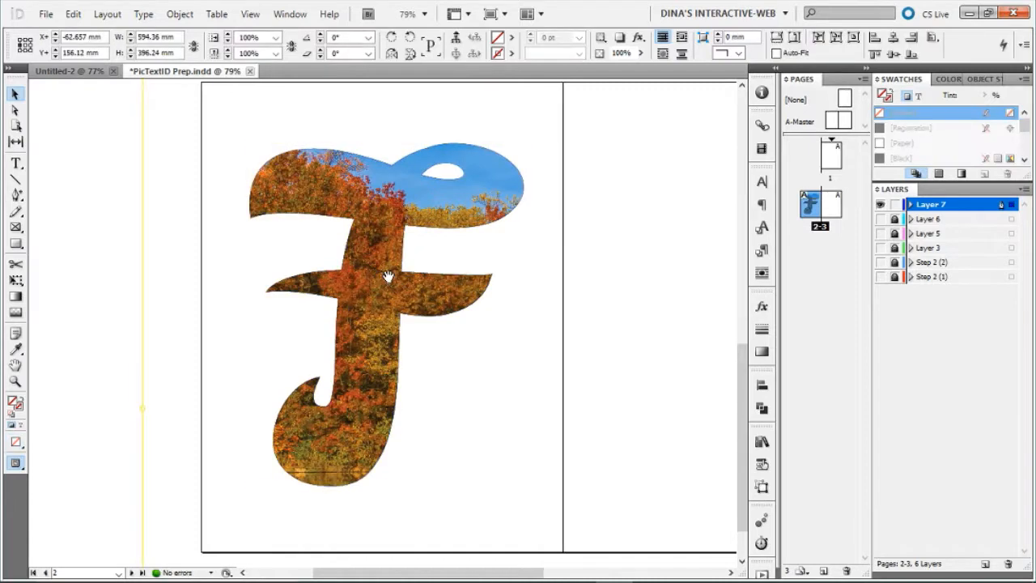
{"action": "key", "text": "ctrl+minus"}
{"action": "key", "text": "ctrl+minus"}
{"action": "key", "text": "ctrl+minus"}
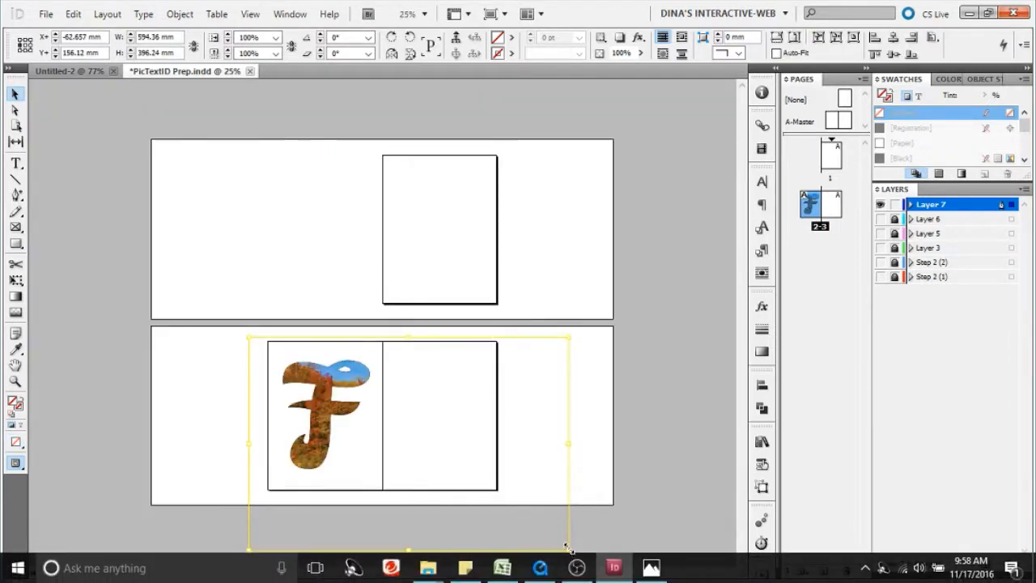
{"action": "left_click_drag", "start_coordinate": [569, 548], "coordinate": [400, 471]}
{"action": "left_click_drag", "start_coordinate": [451, 336], "coordinate": [418, 353]}
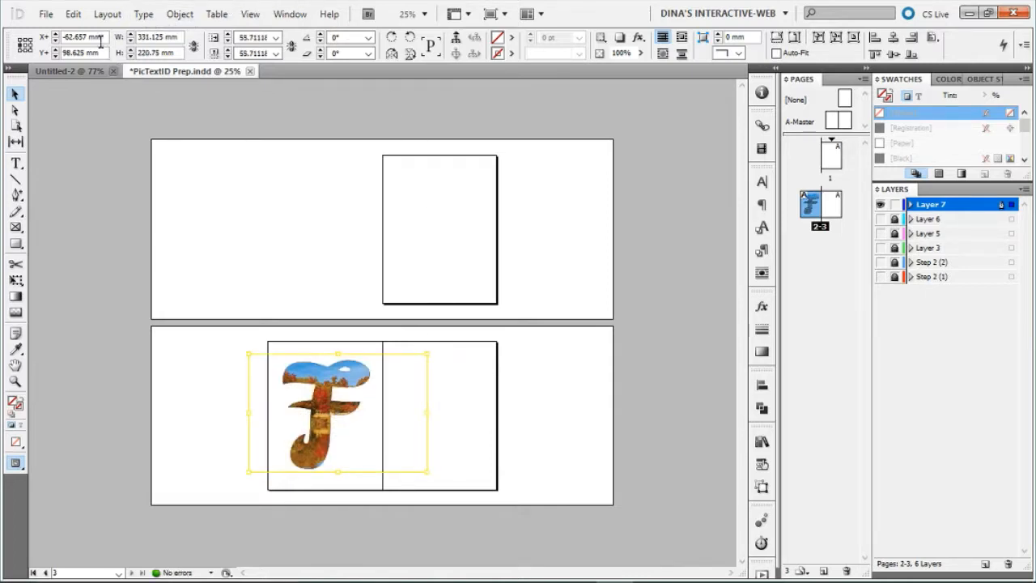
- Fit the picture to the letter F with Fill Frame Proportionally and deselect it
{"action": "left_click", "coordinate": [175, 14]}
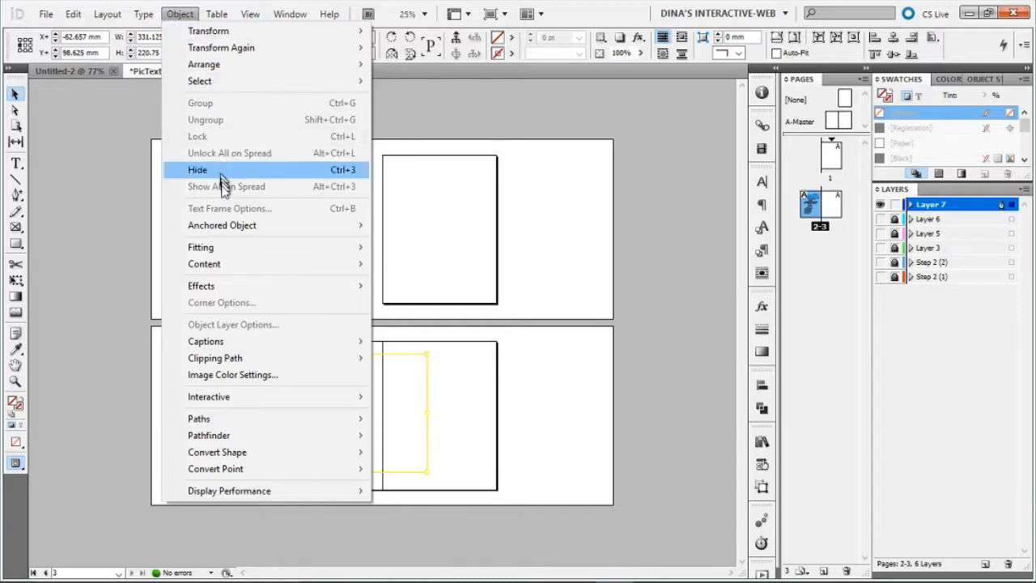
{"action": "mouse_move", "coordinate": [230, 252]}
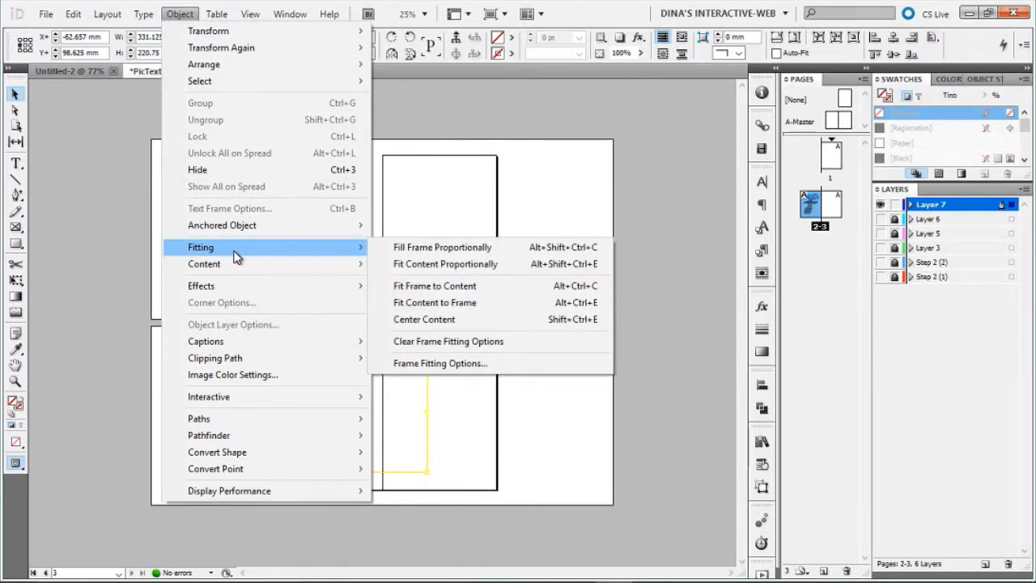
{"action": "left_click", "coordinate": [445, 250]}
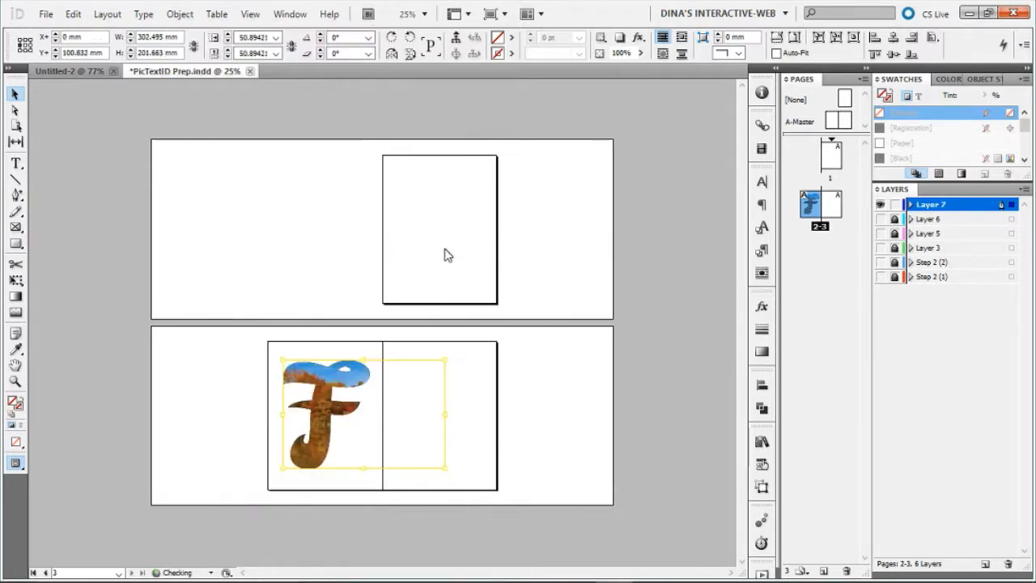
{"action": "key", "text": "ctrl+equal"}
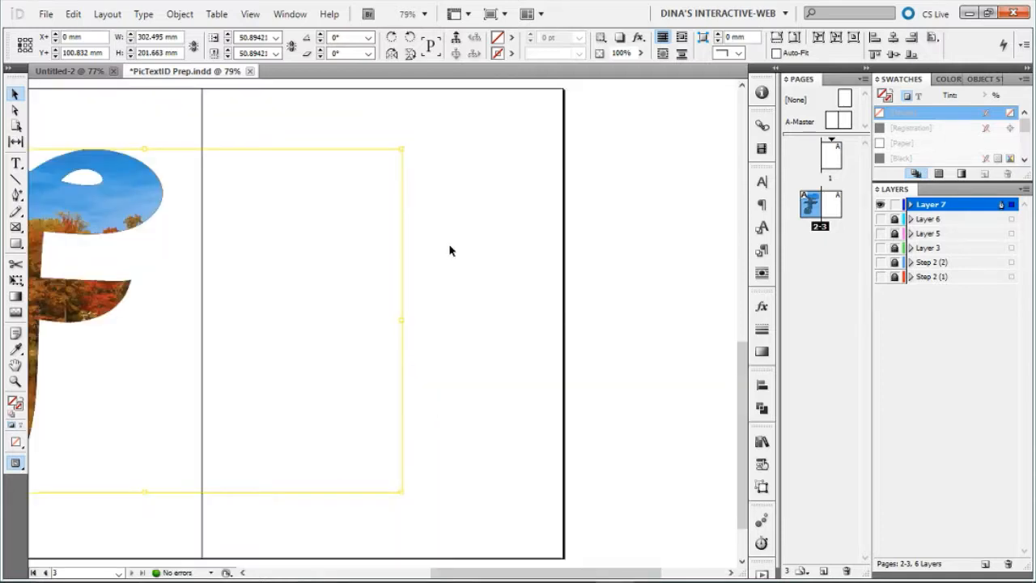
{"action": "left_click_drag", "start_coordinate": [202, 316], "coordinate": [426, 316]}
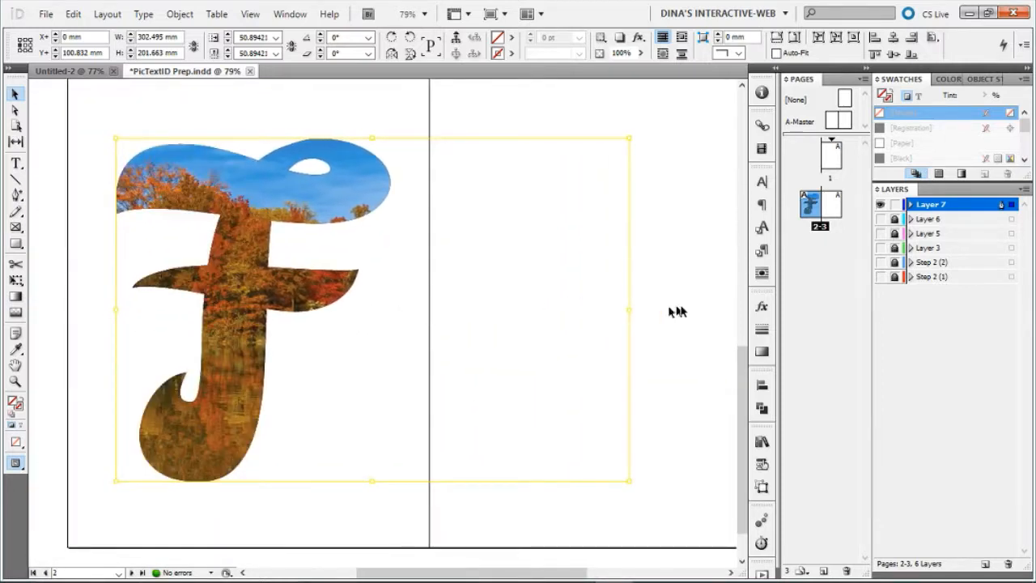
{"action": "left_click", "coordinate": [693, 306]}
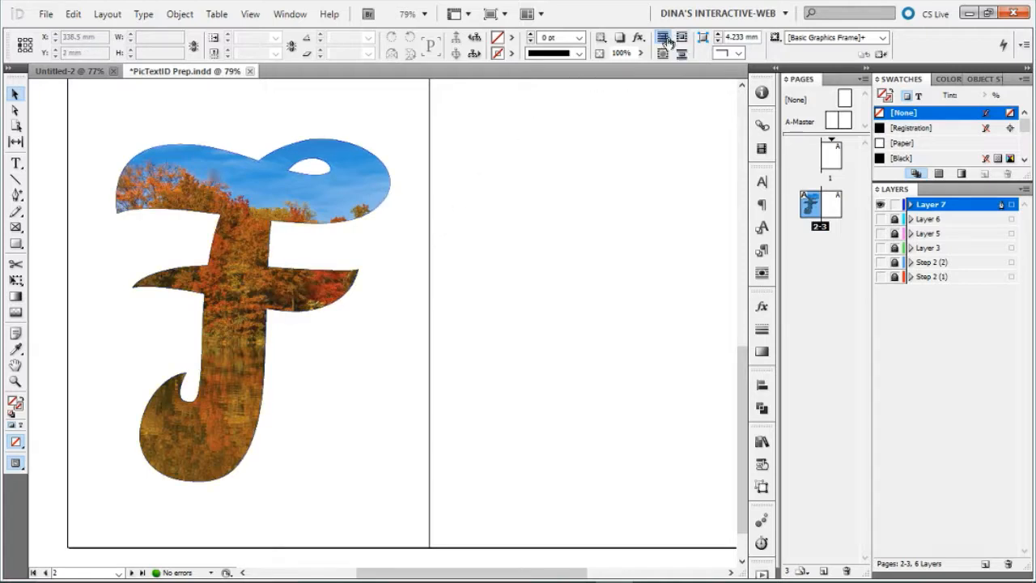
- Set the fill of the outlined letter F frame to None
{"action": "left_click", "coordinate": [237, 192]}
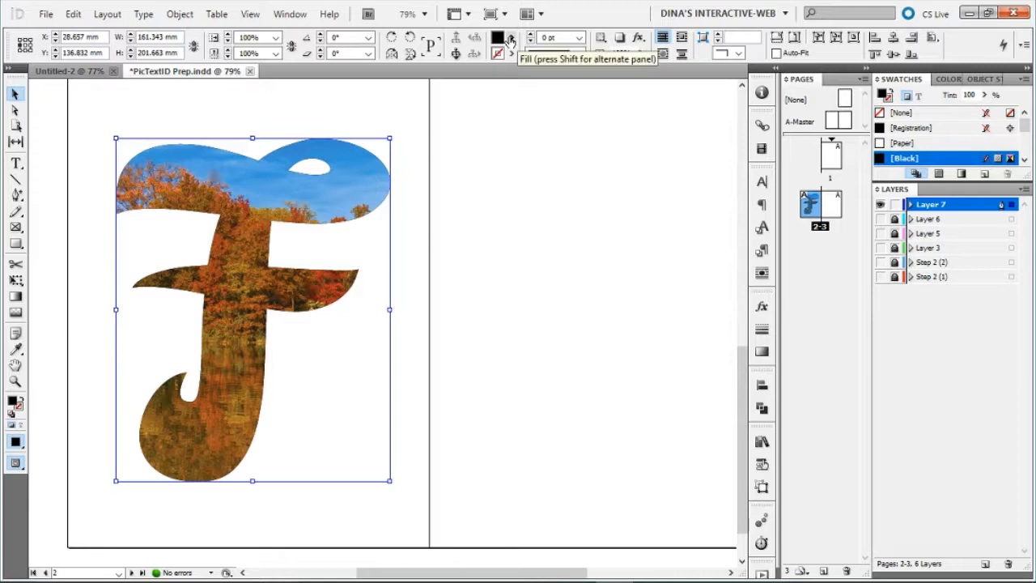
{"action": "left_click", "coordinate": [511, 39]}
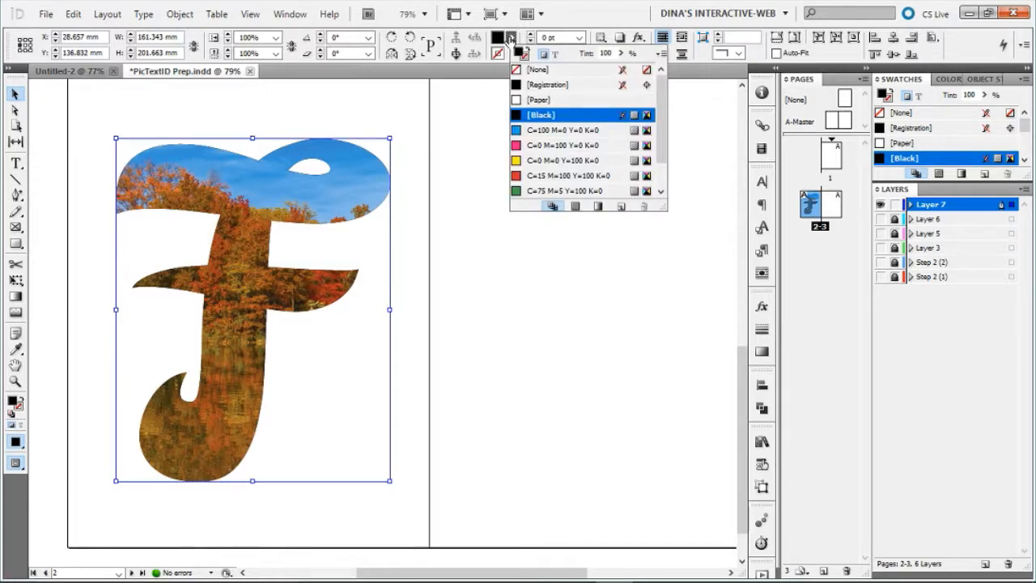
{"action": "left_click", "coordinate": [510, 39]}
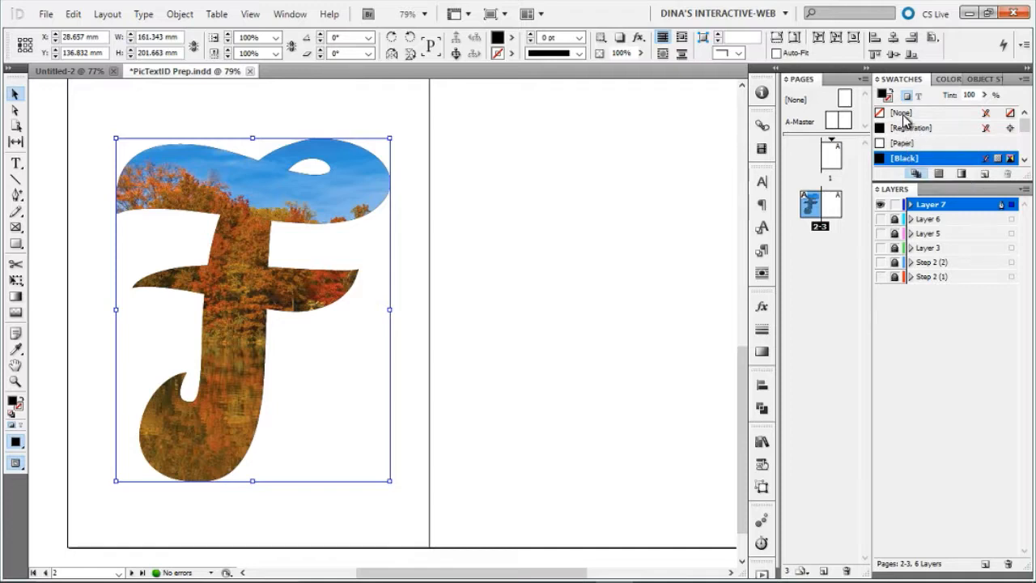
{"action": "left_click", "coordinate": [905, 115]}
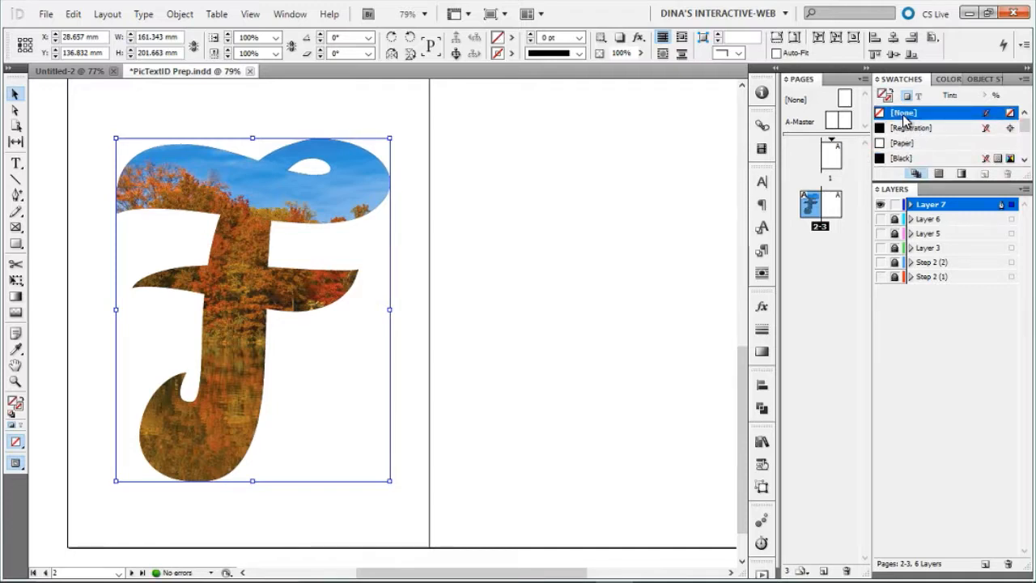
- Hide Layer 7, show Layer 6 instead, and examine the finished Fall spread on pages 2-3
{"action": "left_click", "coordinate": [881, 205]}
{"action": "left_click", "coordinate": [880, 219]}
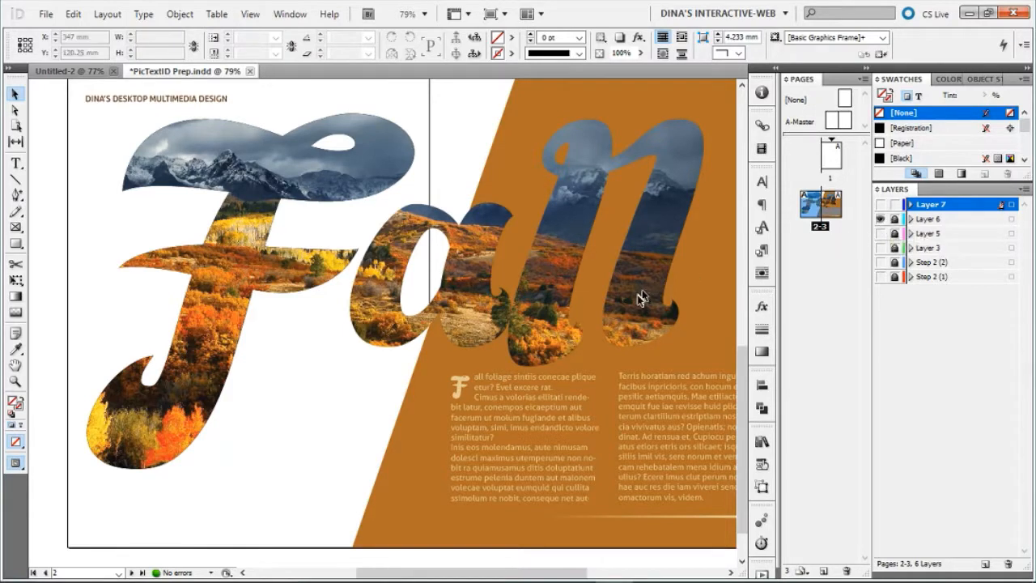
{"action": "left_click_drag", "start_coordinate": [671, 310], "coordinate": [631, 314]}
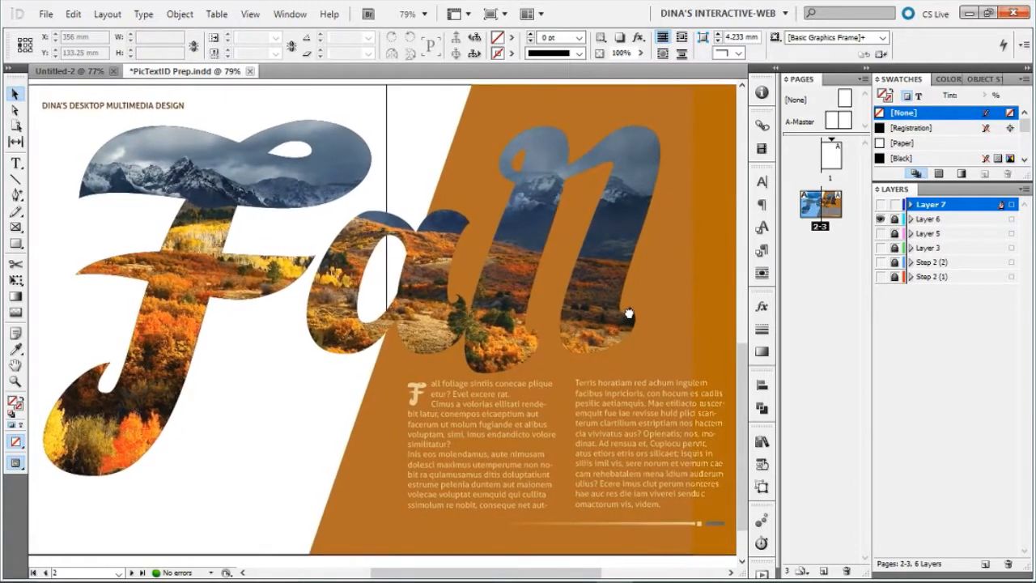
{"action": "key", "text": "ctrl+minus"}
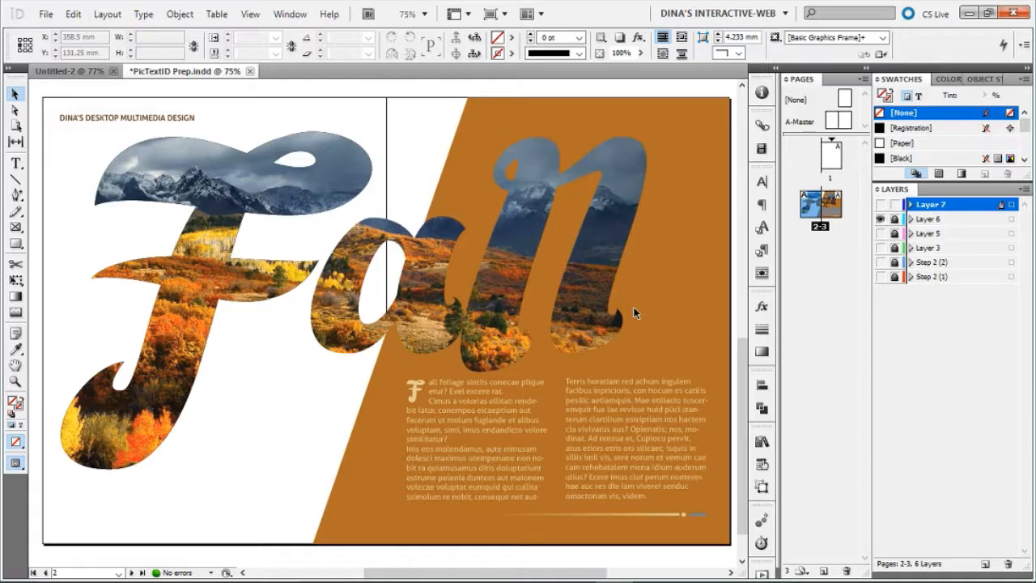